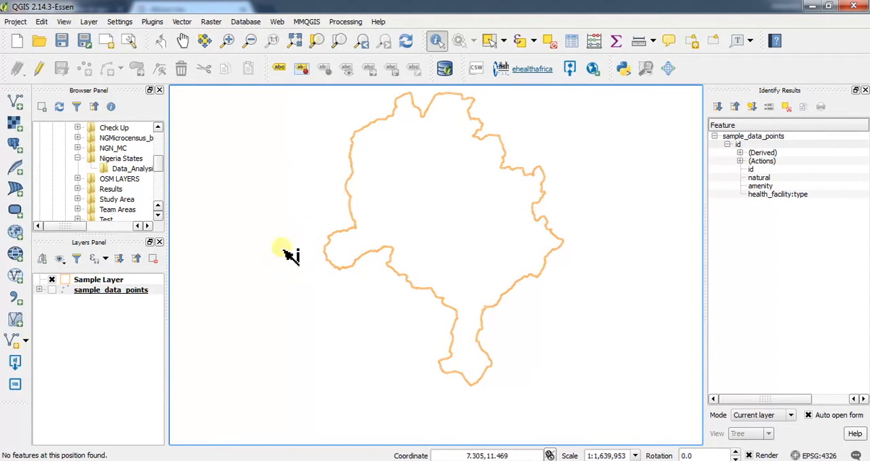
Show the sample_data_points layer with its category legend briefly, and hide both again.
left_click(52, 289)
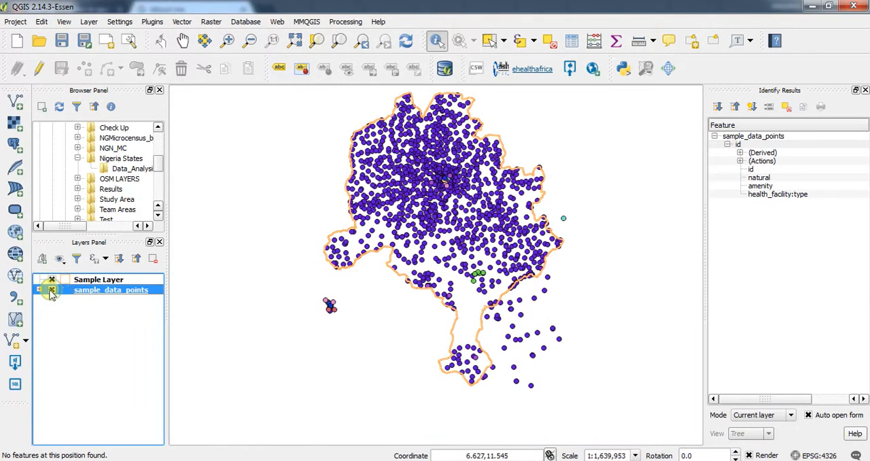
left_click(41, 289)
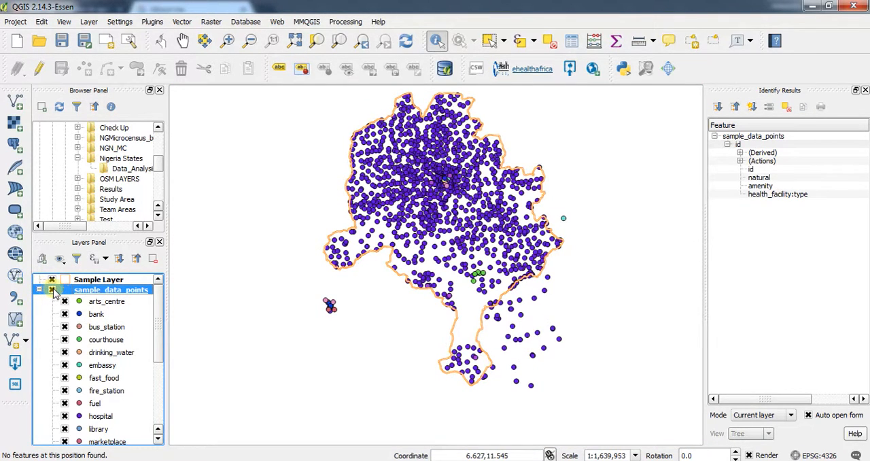
left_click(51, 289)
left_click(40, 290)
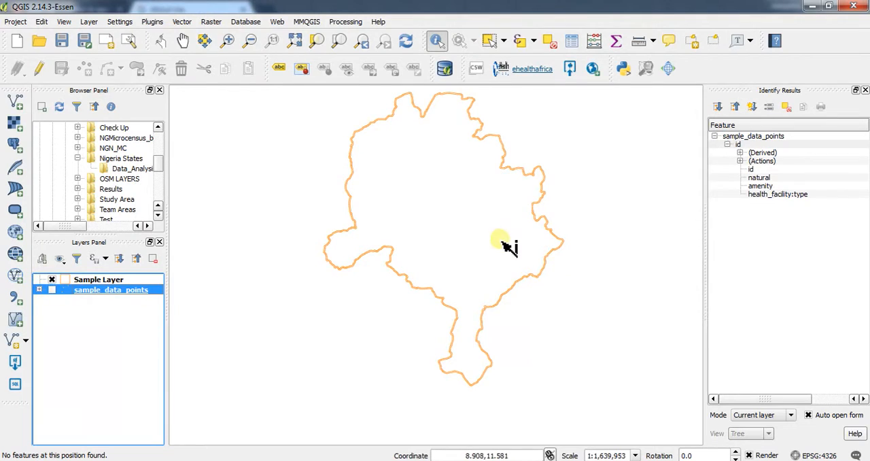
Show the sample_data_points layer and examine how its points are distributed around the southern part of the Sample Layer boundary.
left_click_drag(480, 231, 484, 264)
left_click(52, 290)
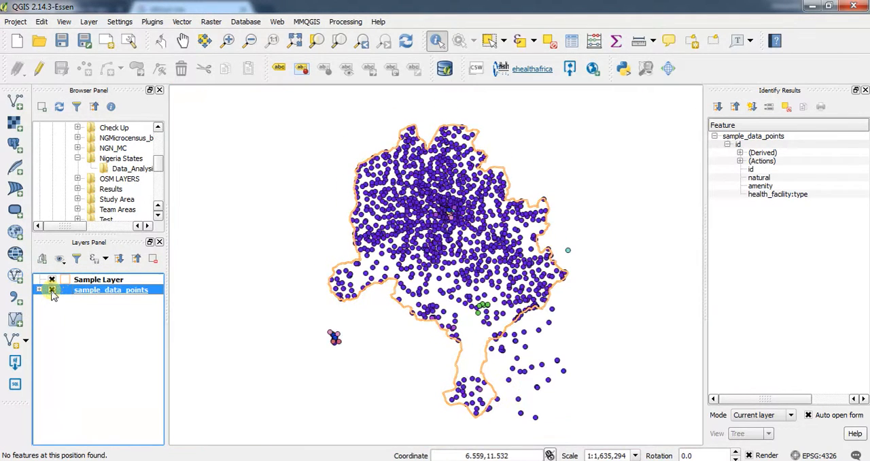
scroll(405, 307, "up", 2)
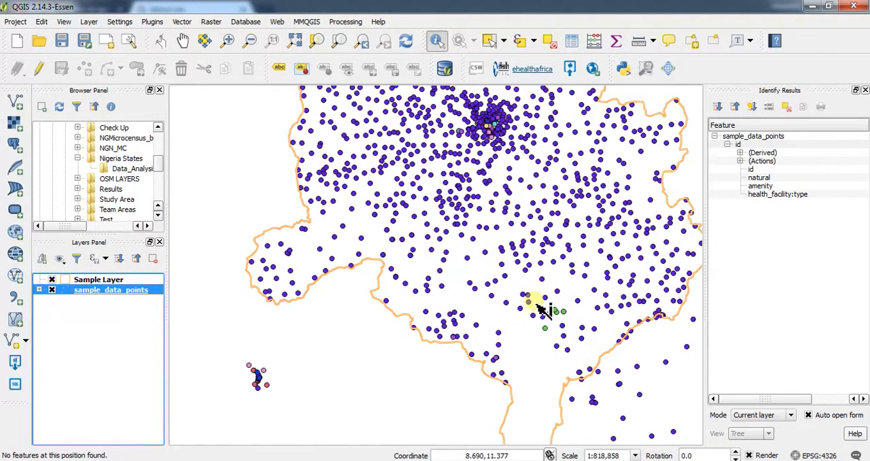
left_click_drag(507, 384, 515, 236)
scroll(535, 332, "down", 2)
scroll(568, 297, "up", 1)
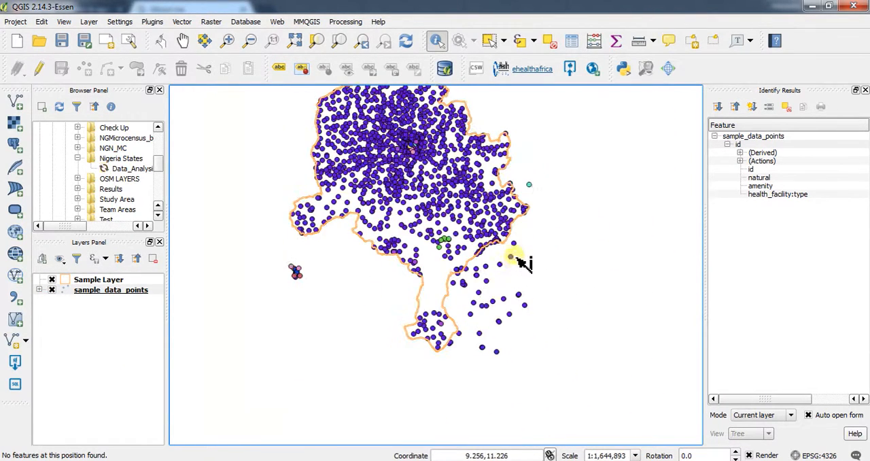
Examine the categorized points inside and outside the boundary against the expanded sample_data_points legend, and hide the layer with its legend collapsed.
left_click(40, 290)
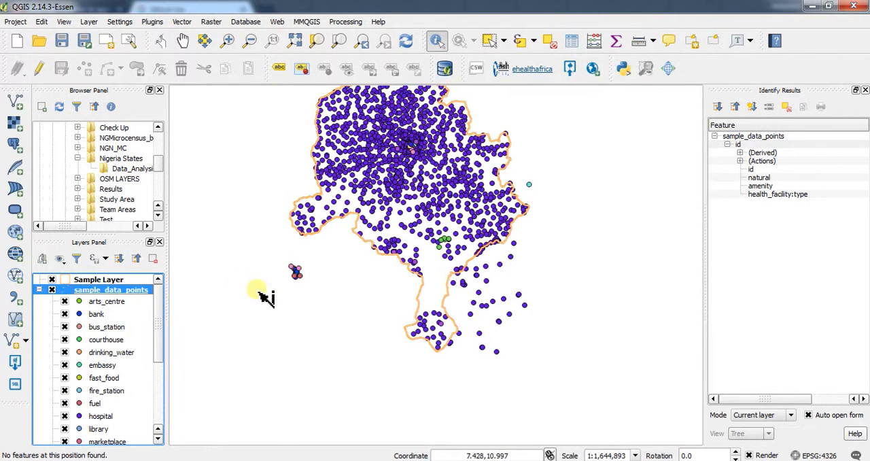
scroll(370, 299, "up", 3)
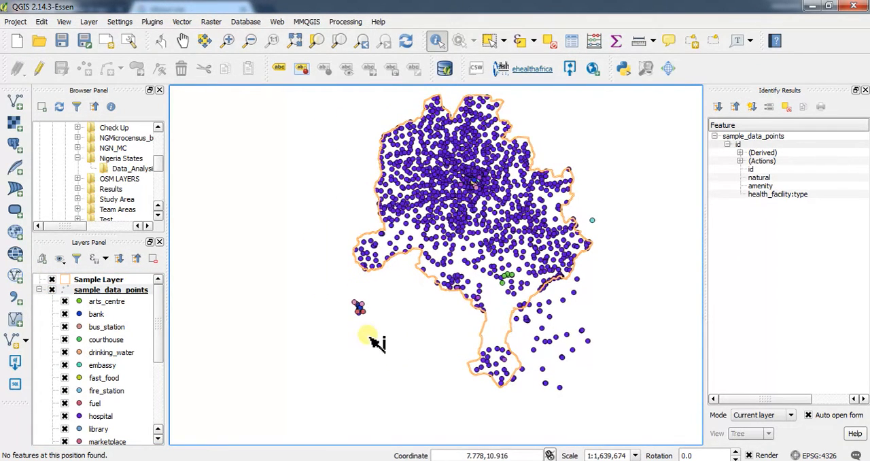
scroll(367, 312, "up", 5)
scroll(349, 238, "down", 3)
scroll(334, 214, "down", 2)
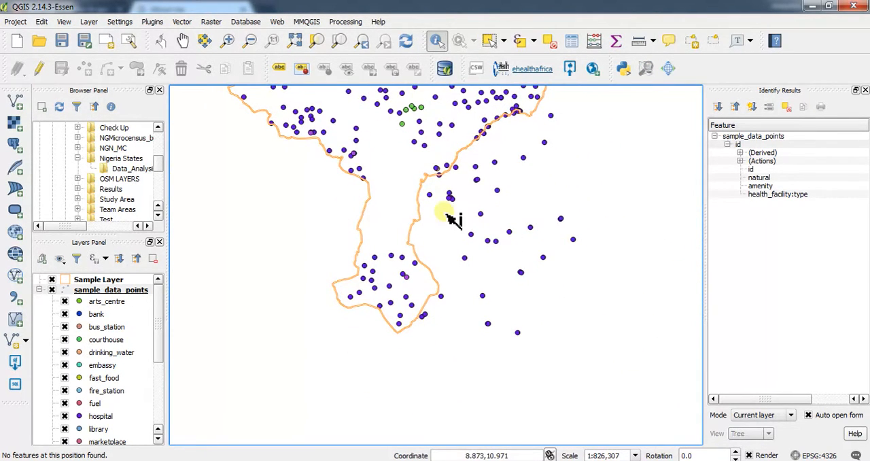
scroll(448, 211, "down", 2)
scroll(408, 170, "up", 2)
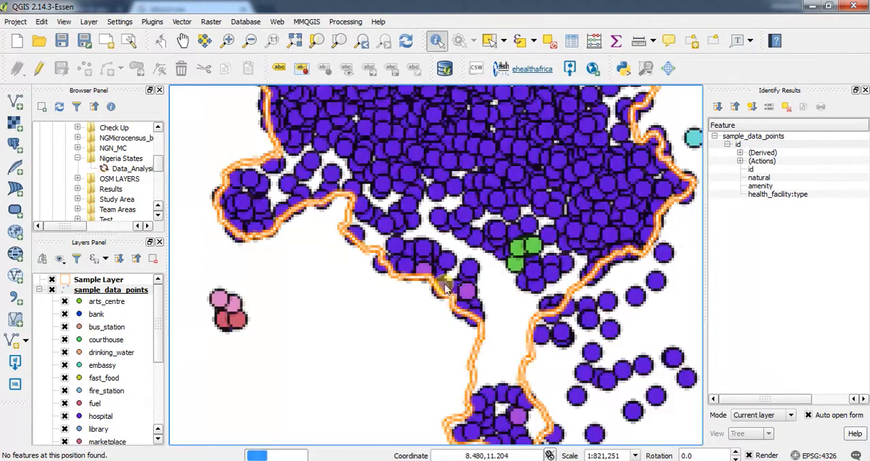
scroll(506, 204, "up", 3)
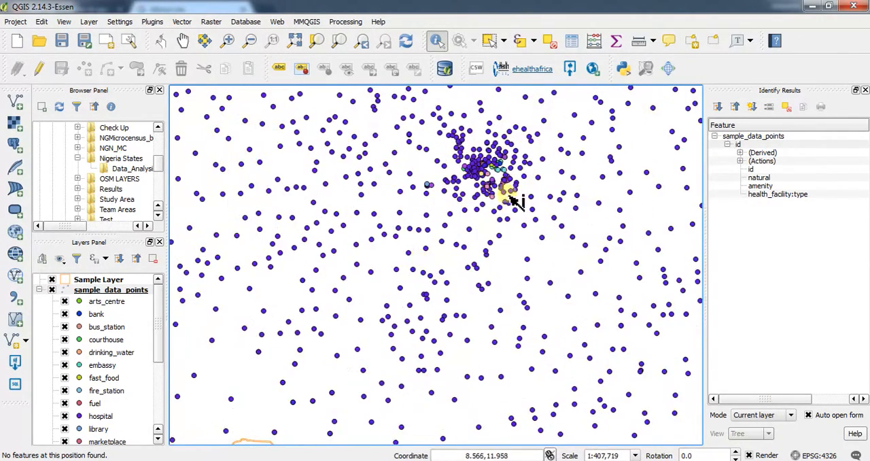
scroll(500, 187, "down", 3)
scroll(496, 188, "down", 2)
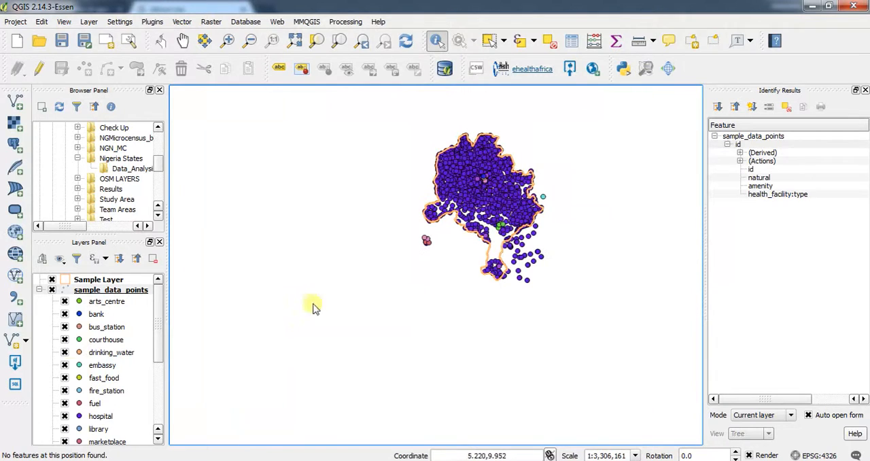
left_click(51, 290)
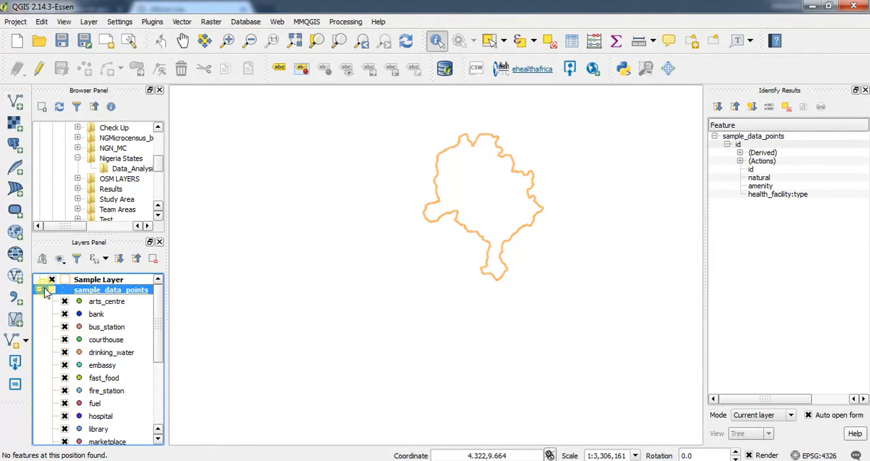
left_click(38, 290)
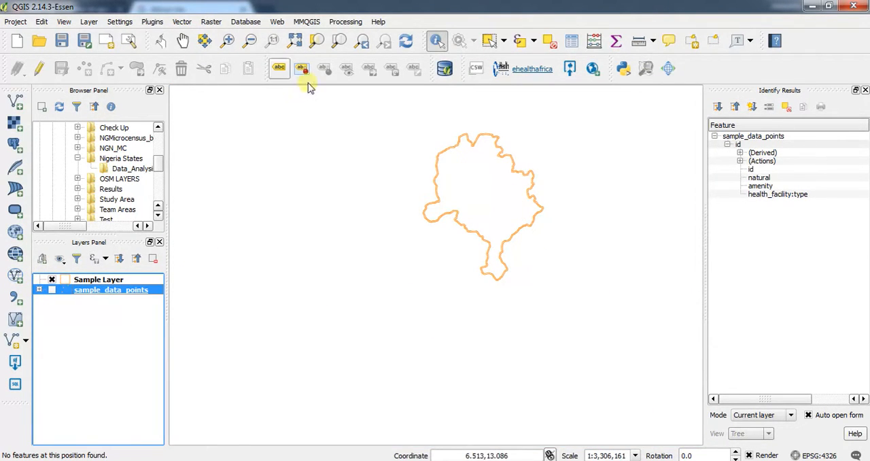
Start an OpenStreetMap topology export to SpatiaLite with sample_data.osm.db from the Tutorial Videos folder as the input database.
left_click(171, 21)
mouse_move(197, 33)
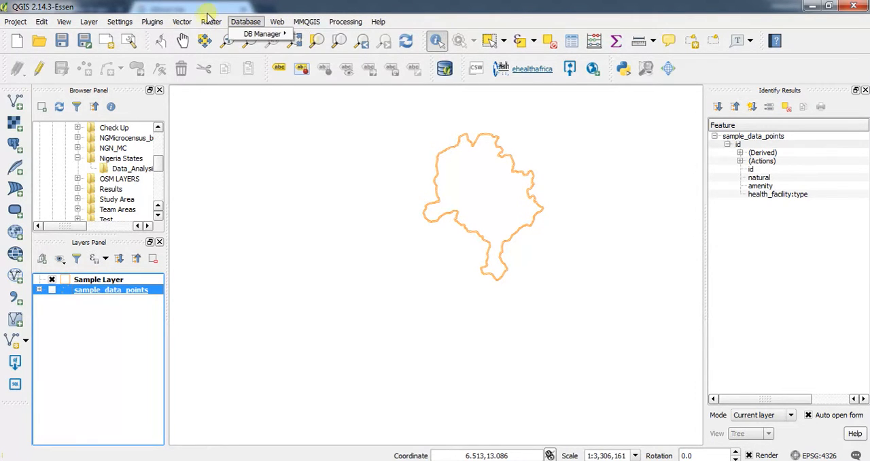
mouse_move(265, 35)
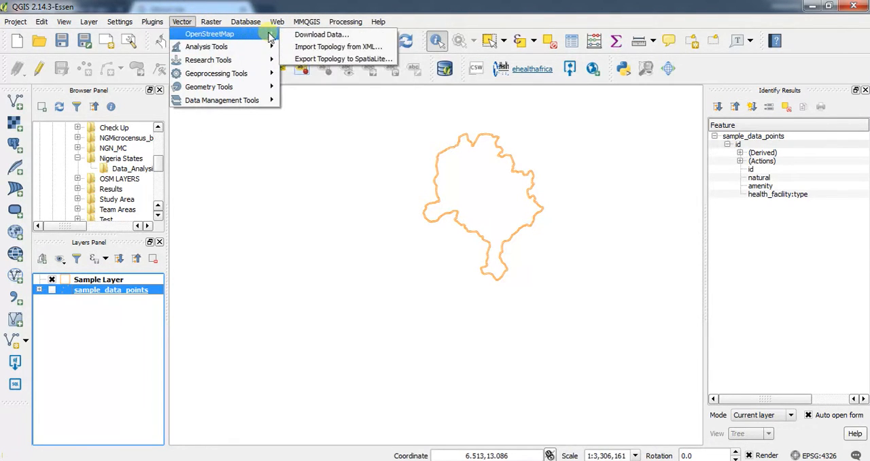
left_click(325, 60)
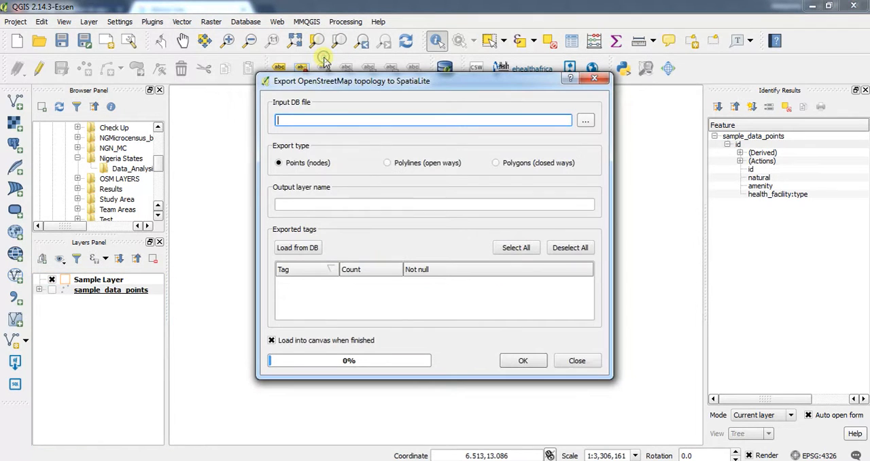
left_click(585, 123)
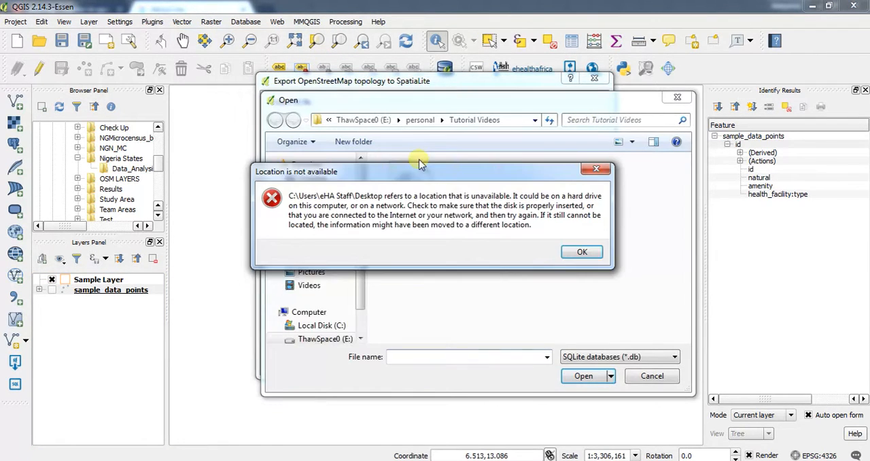
left_click(580, 251)
left_click(409, 194)
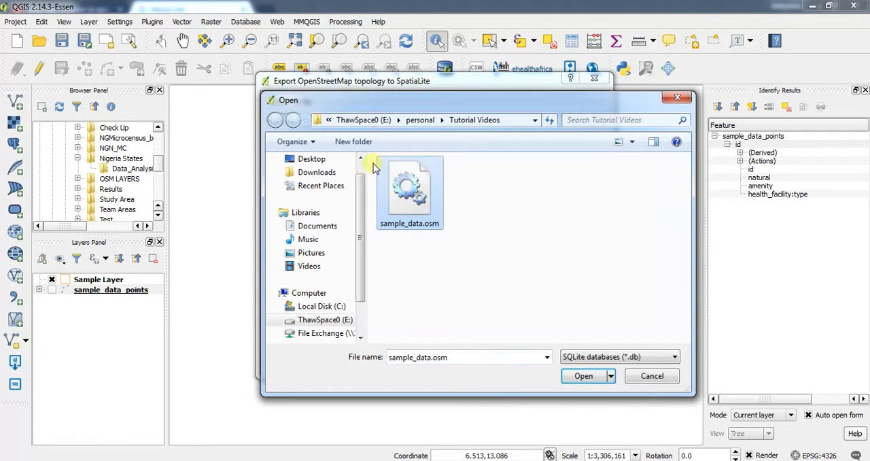
left_click(584, 377)
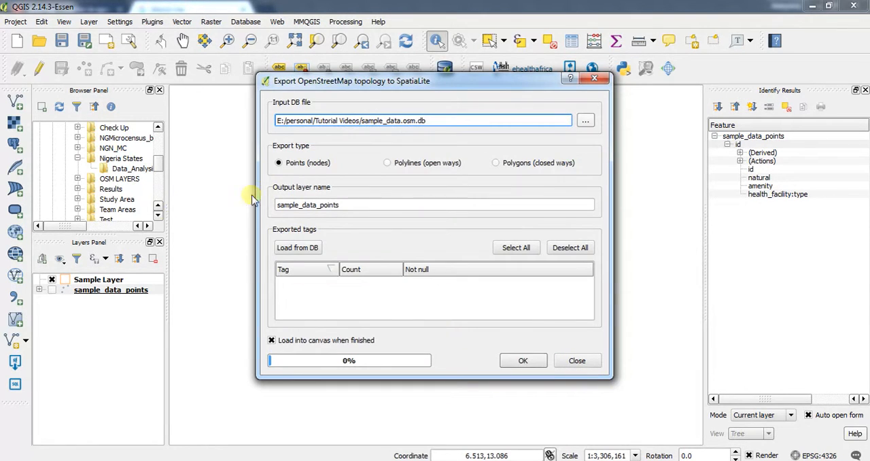
Set the export type to Polylines (open ways) and load the available tags from the database, enlarging the export dialog.
left_click(399, 165)
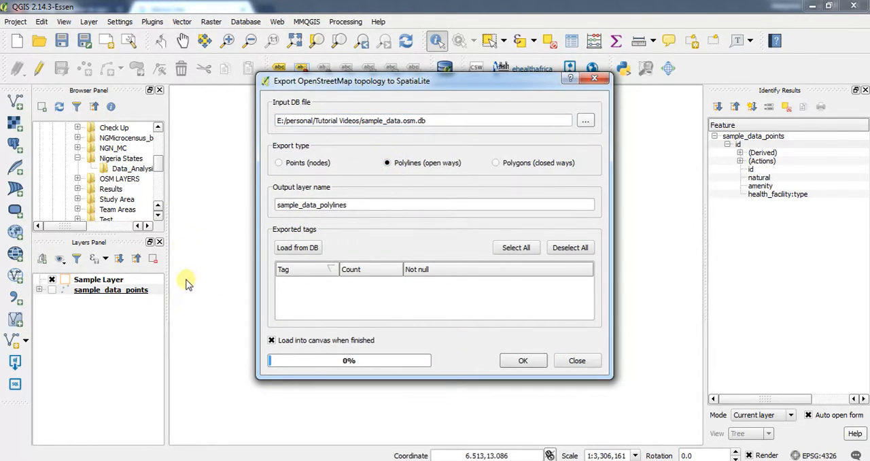
left_click(306, 248)
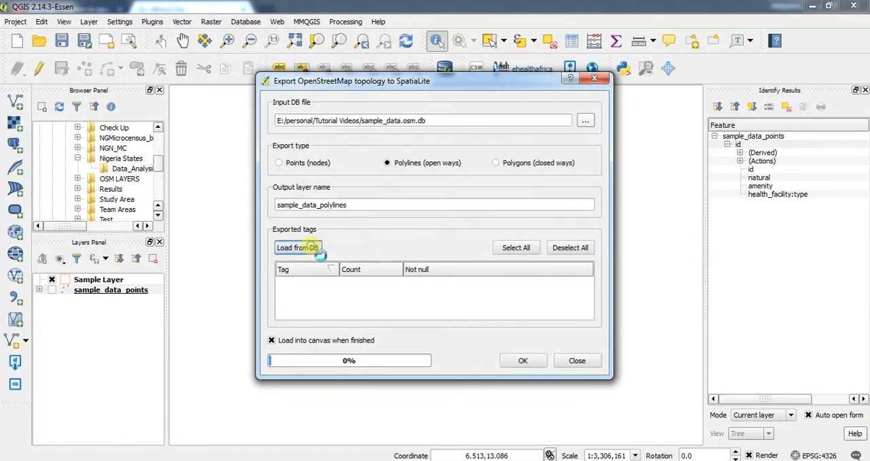
left_click_drag(460, 378, 401, 460)
left_click_drag(418, 75, 401, 19)
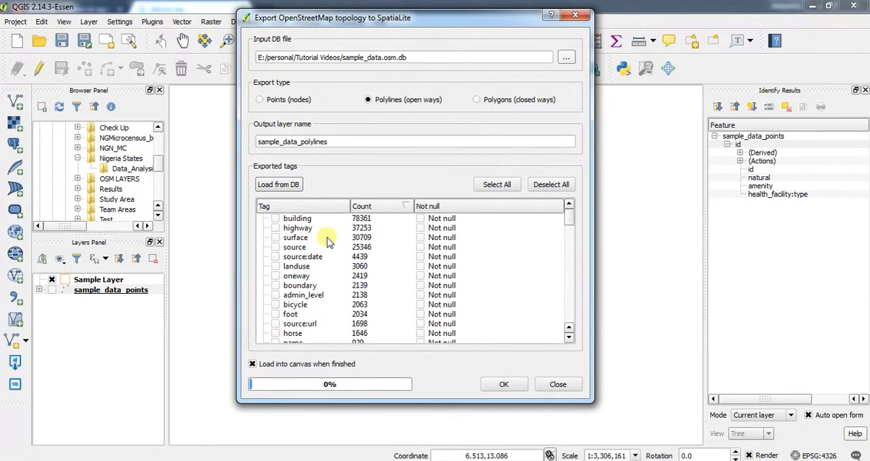
Include the highway, bicycle and foot tags in the polyline export.
left_click(275, 228)
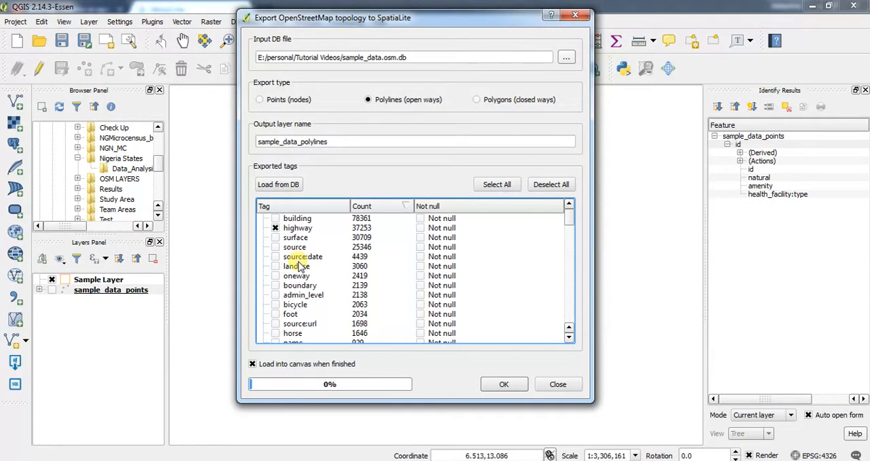
left_click(275, 324)
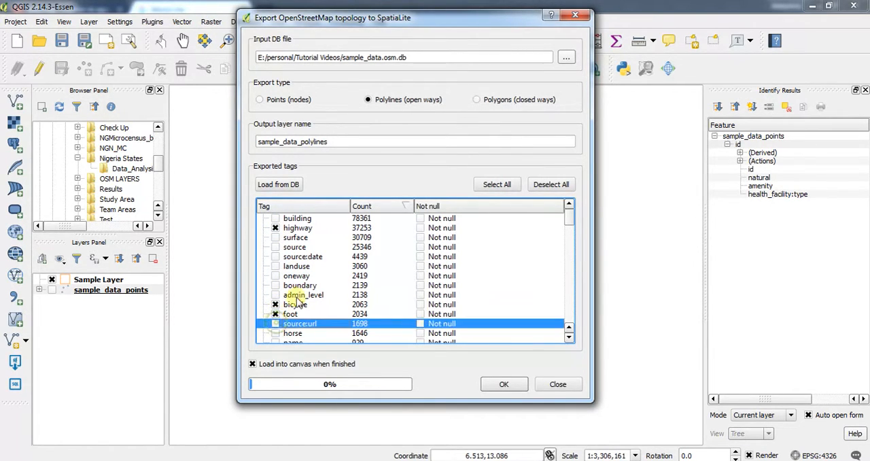
Examine the rest of the exported tags list for other tags relevant to the polylines, and return to its beginning.
scroll(277, 323, "down", 1)
scroll(277, 319, "down", 1)
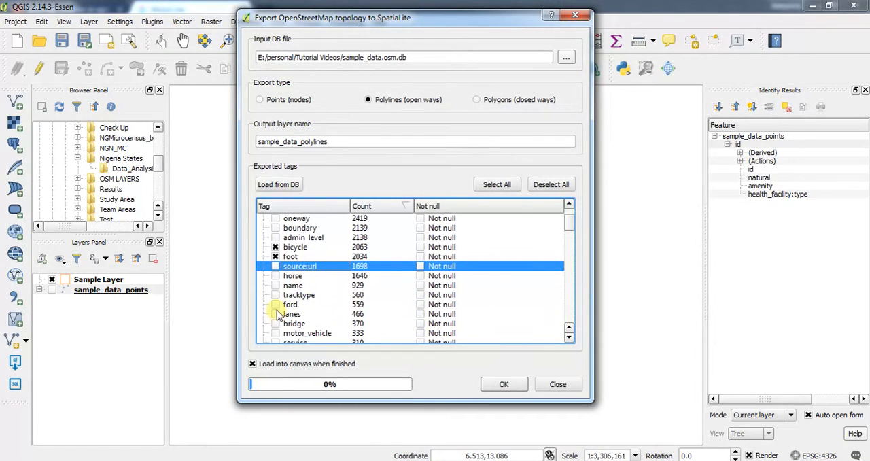
scroll(277, 303, "down", 2)
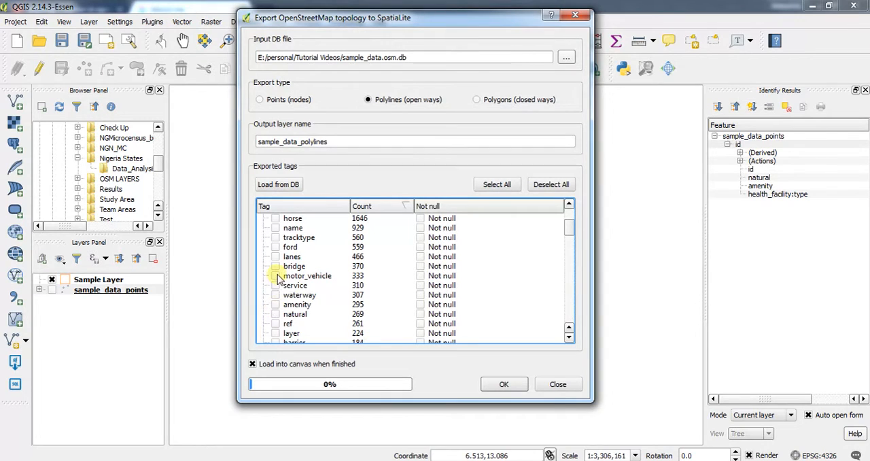
scroll(279, 285, "down", 1)
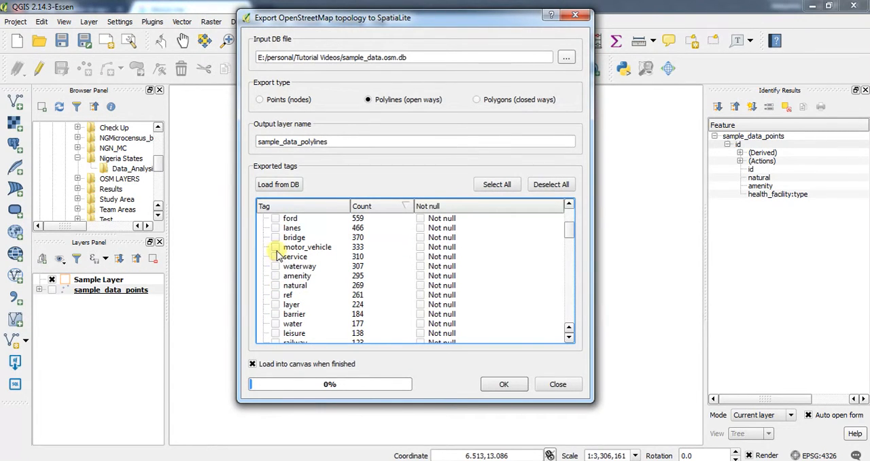
scroll(280, 282, "down", 1)
scroll(280, 306, "up", 1)
scroll(282, 292, "down", 6)
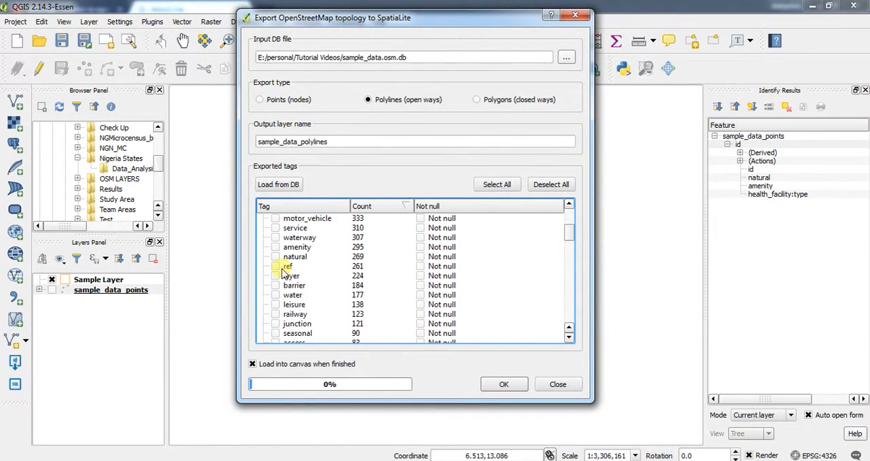
scroll(284, 272, "down", 12)
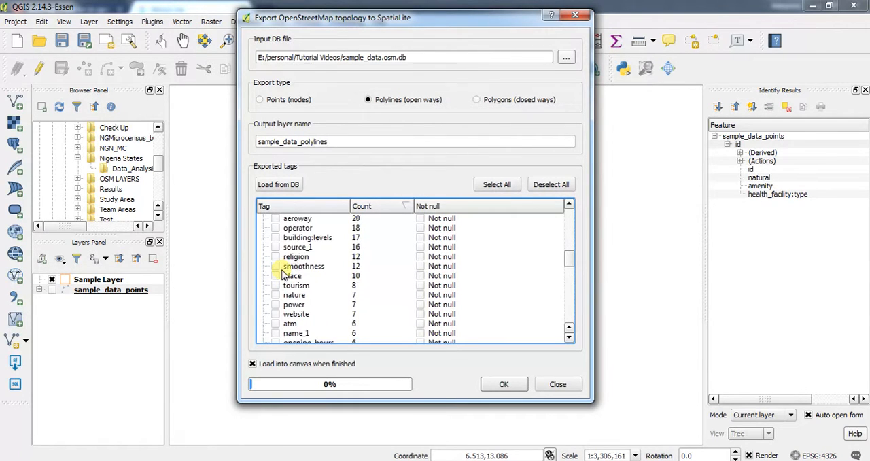
scroll(282, 270, "down", 8)
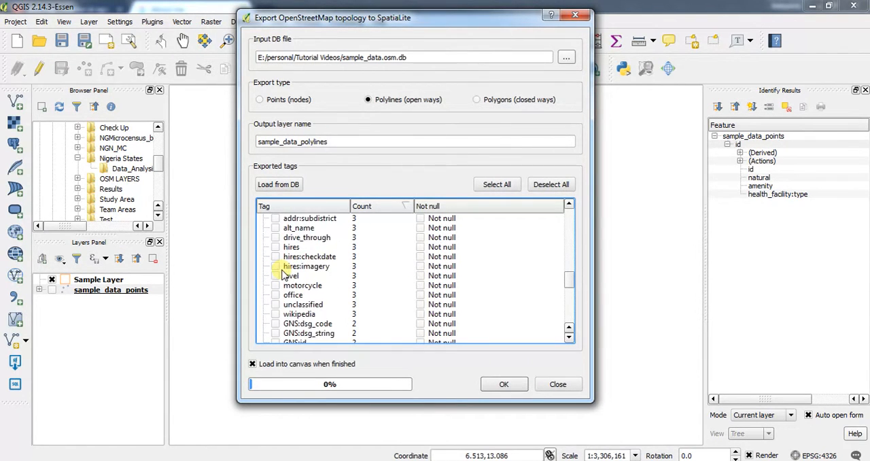
scroll(281, 270, "up", 1)
scroll(280, 268, "down", 9)
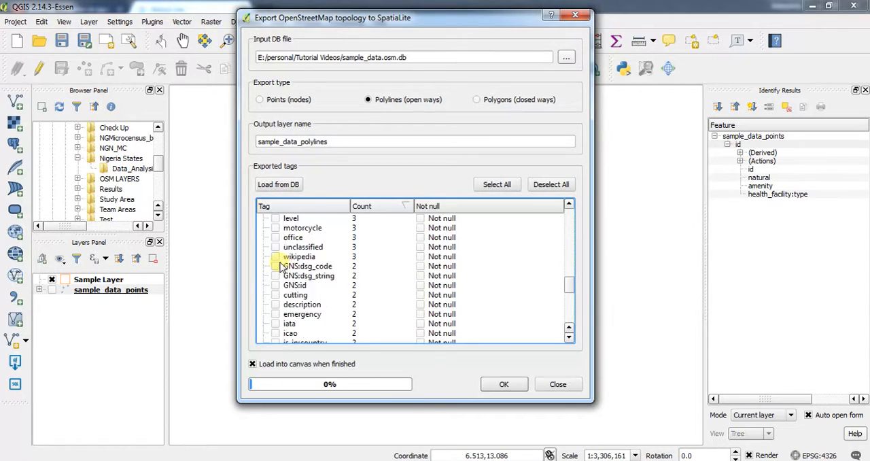
scroll(280, 265, "down", 2)
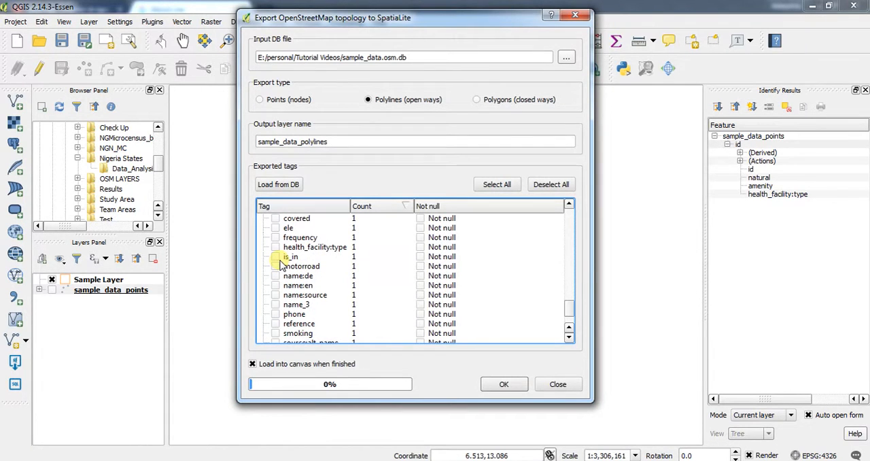
scroll(278, 278, "down", 3)
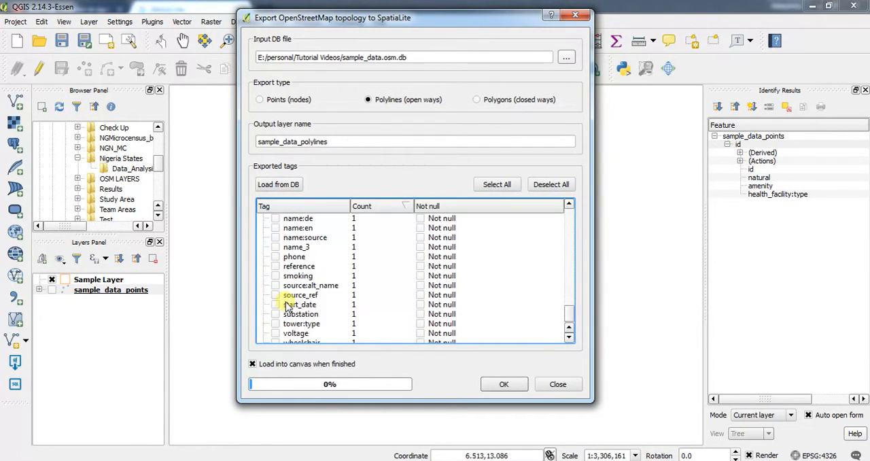
scroll(281, 291, "up", 10)
scroll(269, 239, "up", 10)
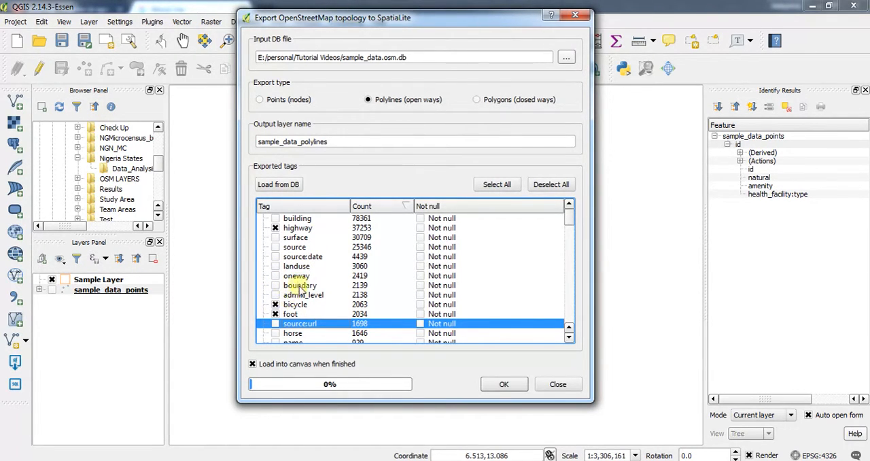
Run the export of the selected polyline tags to the sample_data_polylines layer, loading it onto the map, and close the export dialog.
scroll(296, 285, "down", 1)
scroll(288, 317, "down", 1)
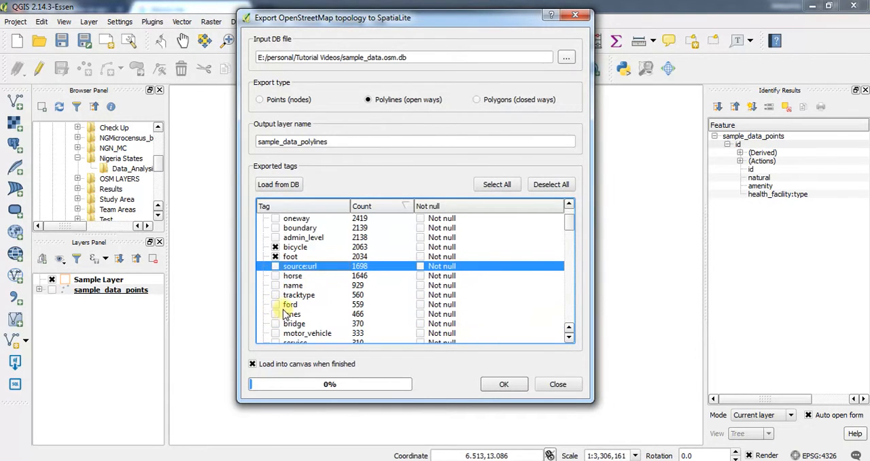
scroll(284, 307, "down", 2)
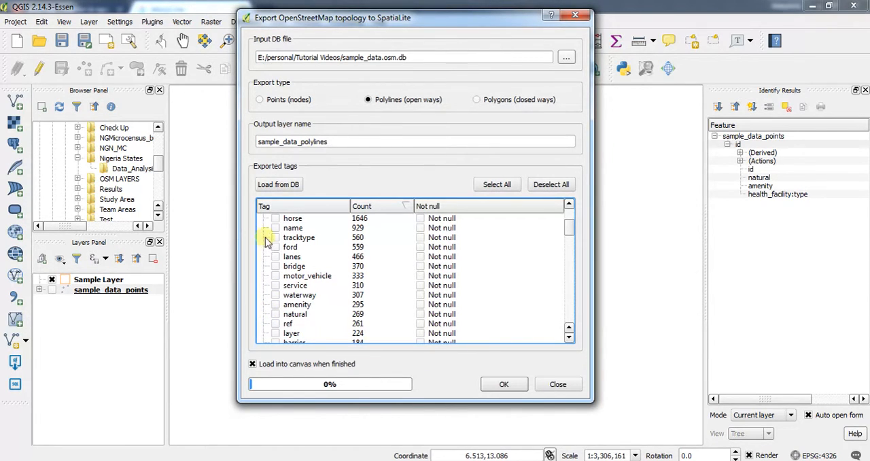
left_click(515, 384)
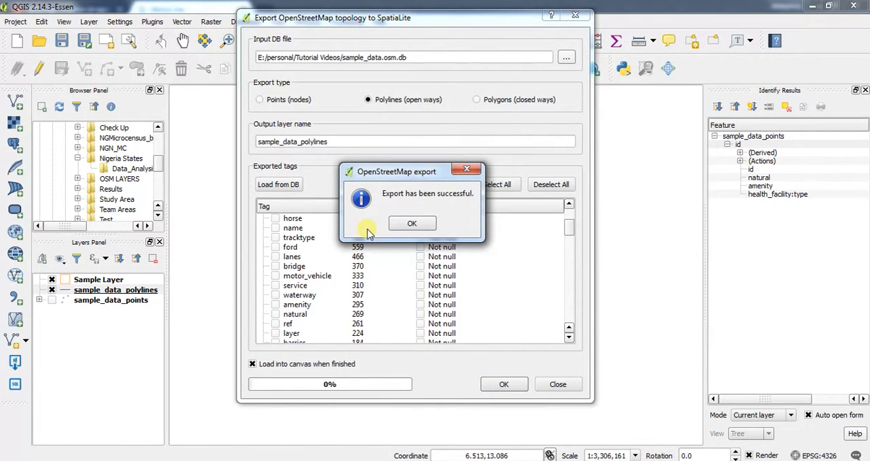
left_click(404, 220)
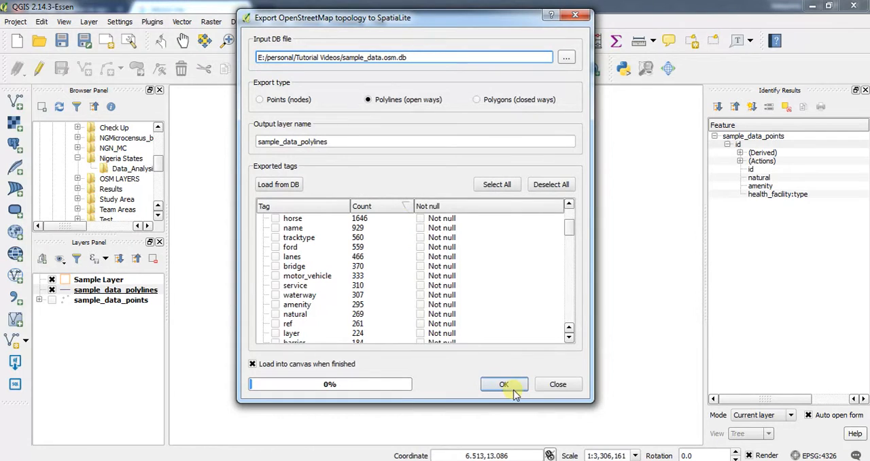
left_click(557, 384)
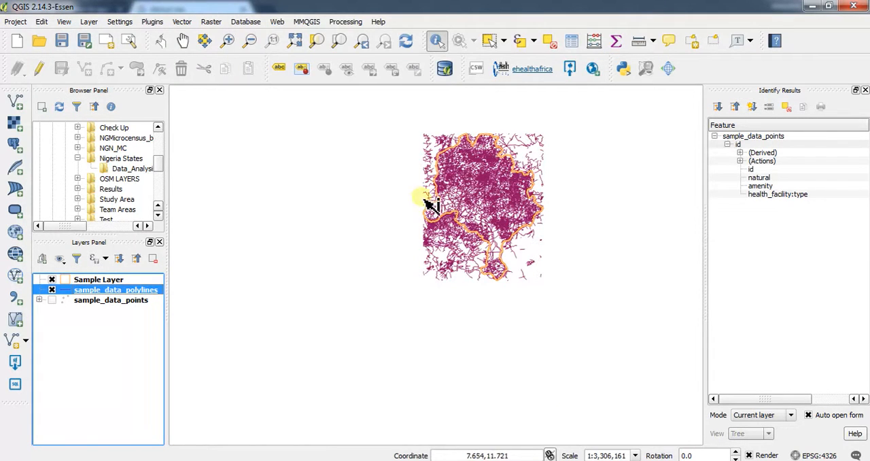
Examine the exported polylines on the map, from their full extent down to individual streets.
scroll(454, 182, "down", 1)
scroll(479, 155, "up", 2)
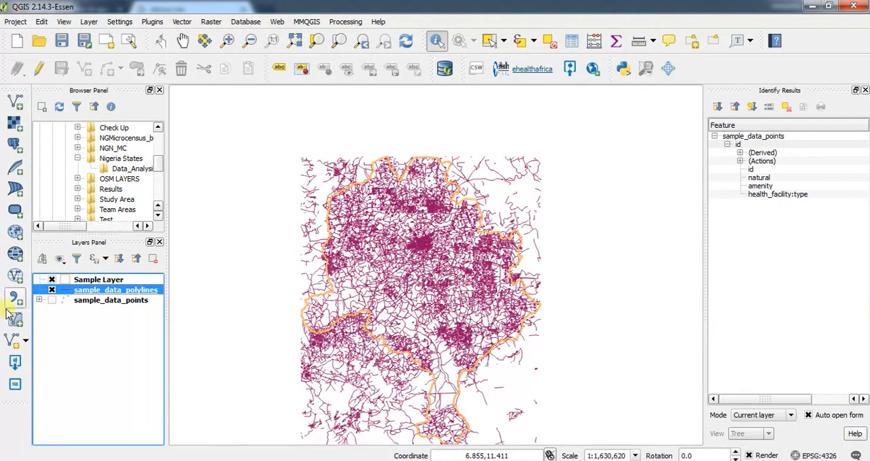
scroll(375, 292, "up", 2)
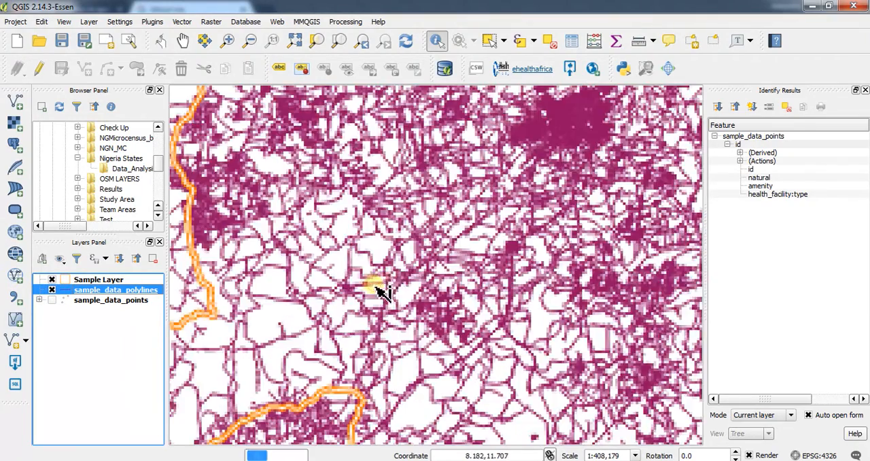
scroll(526, 203, "up", 2)
scroll(595, 192, "down", 2)
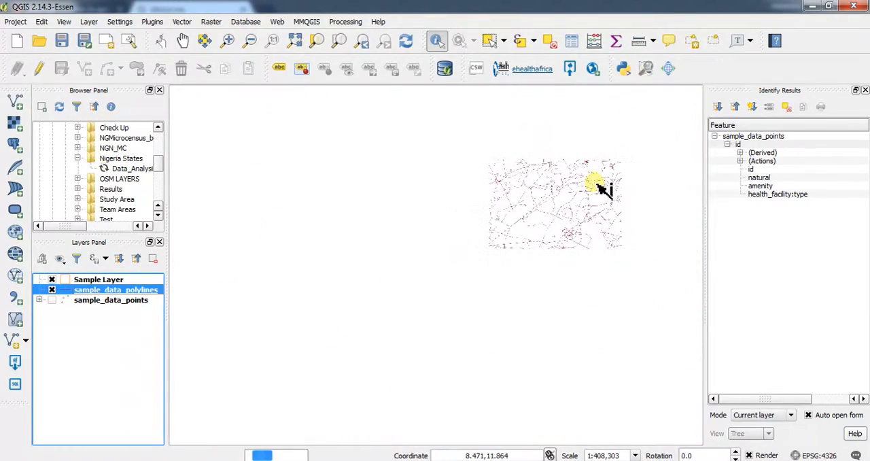
scroll(530, 190, "up", 2)
scroll(528, 194, "up", 2)
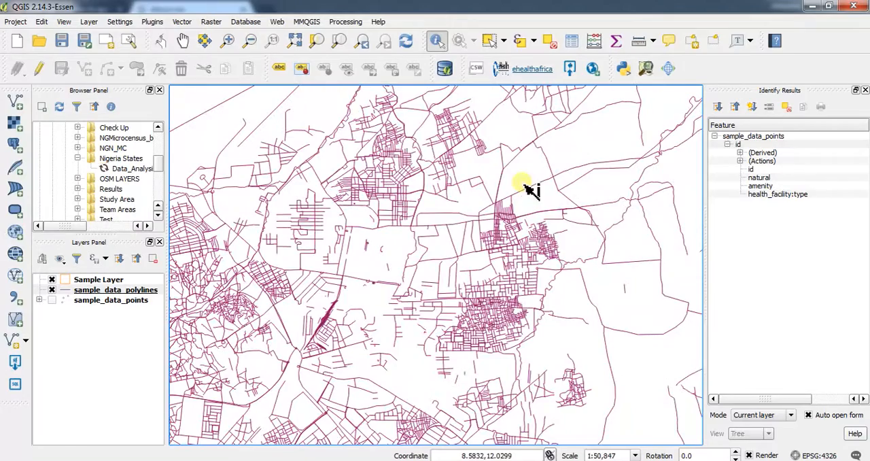
scroll(528, 282, "up", 1)
scroll(520, 303, "up", 1)
scroll(516, 300, "down", 1)
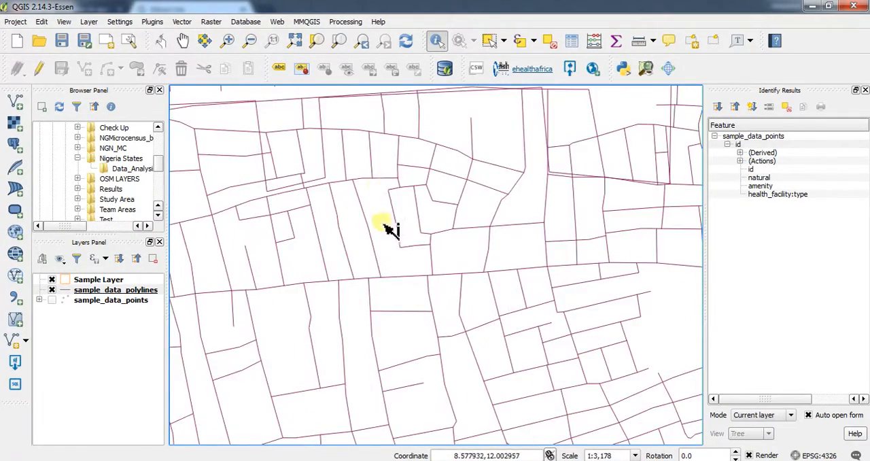
left_click(75, 291)
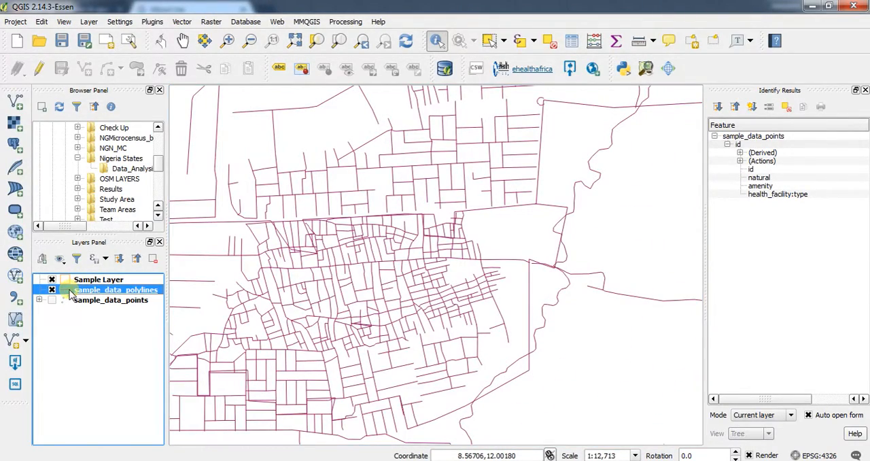
double_click(70, 292)
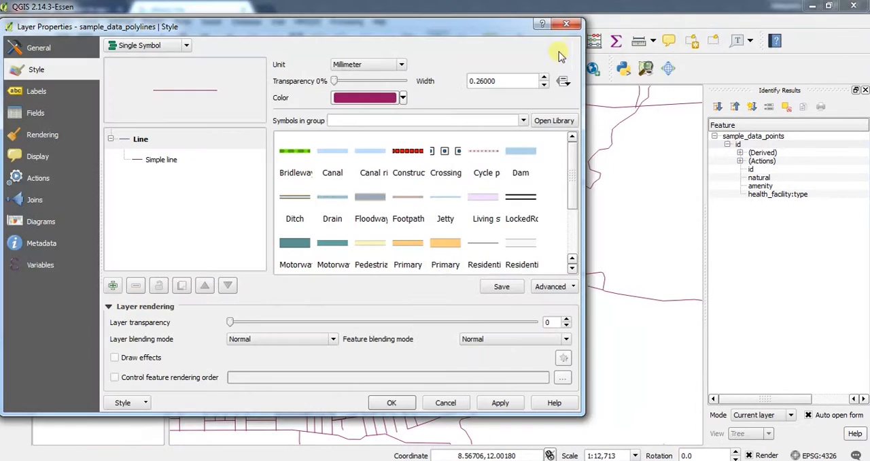
left_click(577, 13)
Review the highway, bicycle and foot values in the sample_data_polylines attribute table, and switch the layer's visibility off and on.
right_click(93, 290)
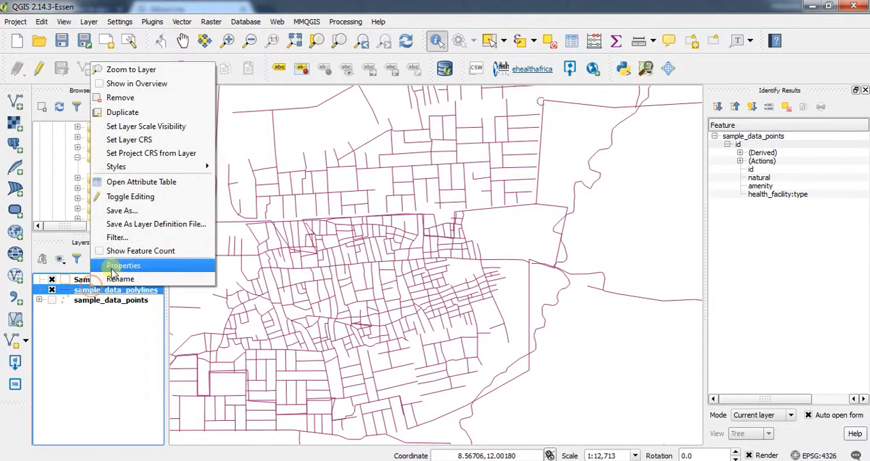
left_click(136, 181)
scroll(304, 165, "down", 6)
scroll(305, 167, "up", 6)
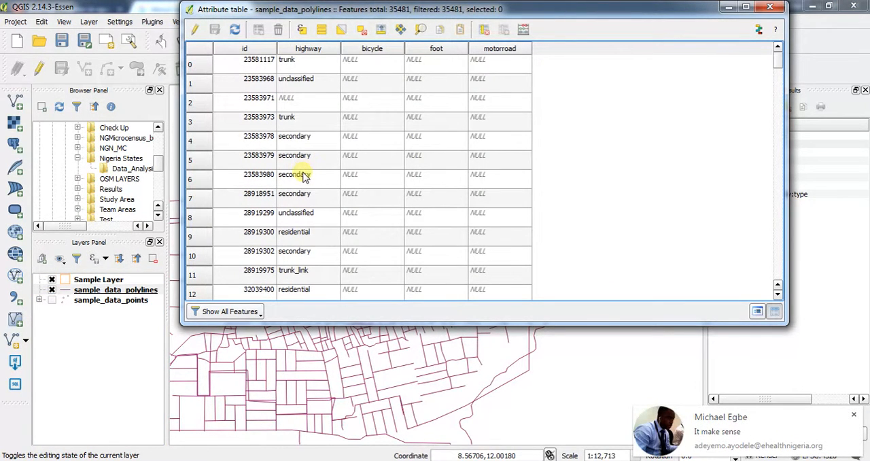
scroll(302, 173, "down", 20)
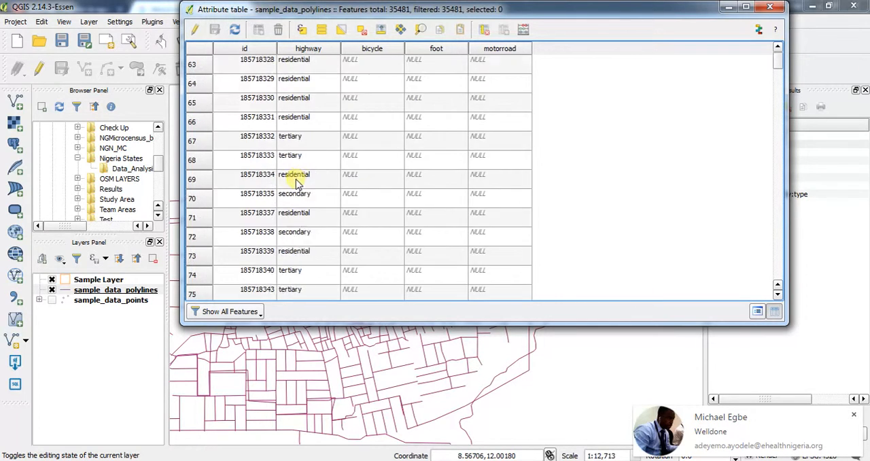
scroll(293, 190, "down", 20)
scroll(292, 194, "up", 20)
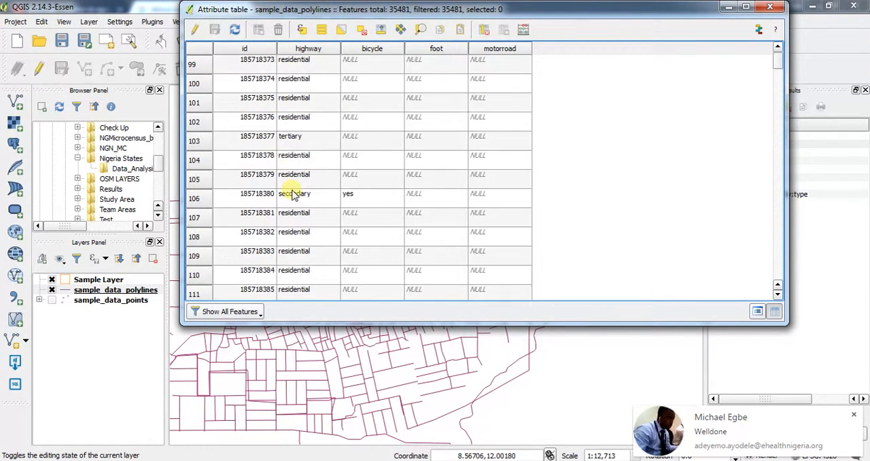
scroll(293, 195, "up", 18)
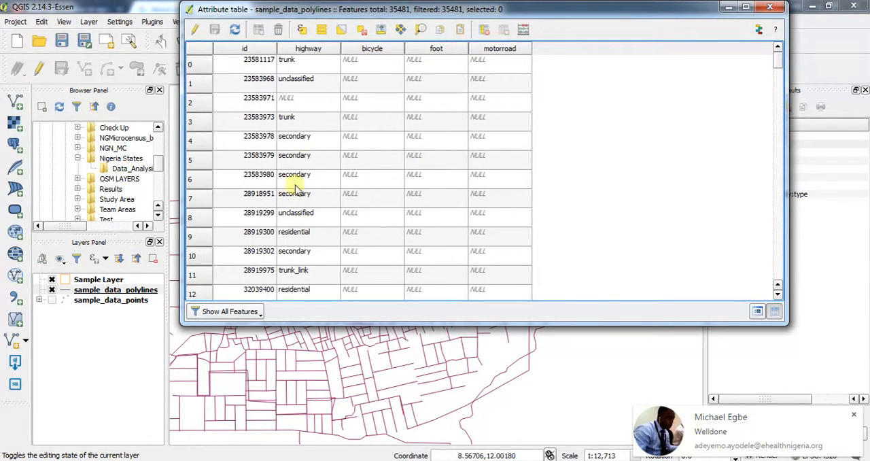
scroll(302, 102, "down", 20)
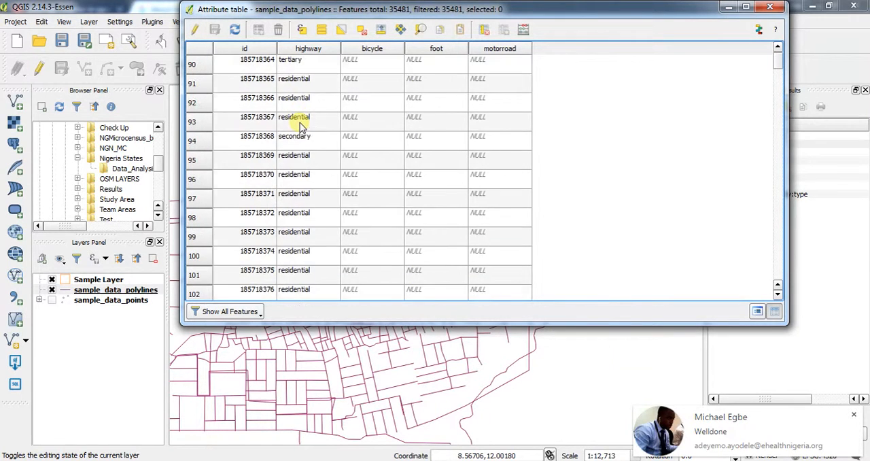
scroll(301, 130, "down", 20)
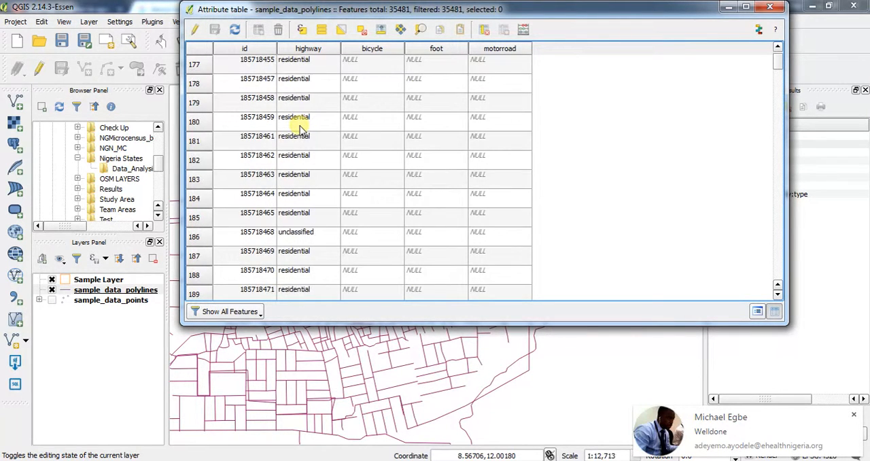
scroll(299, 132, "down", 20)
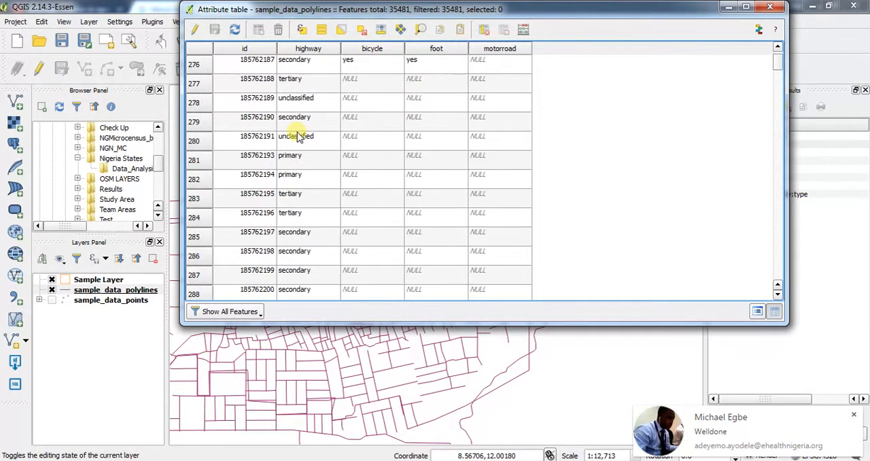
left_click(770, 7)
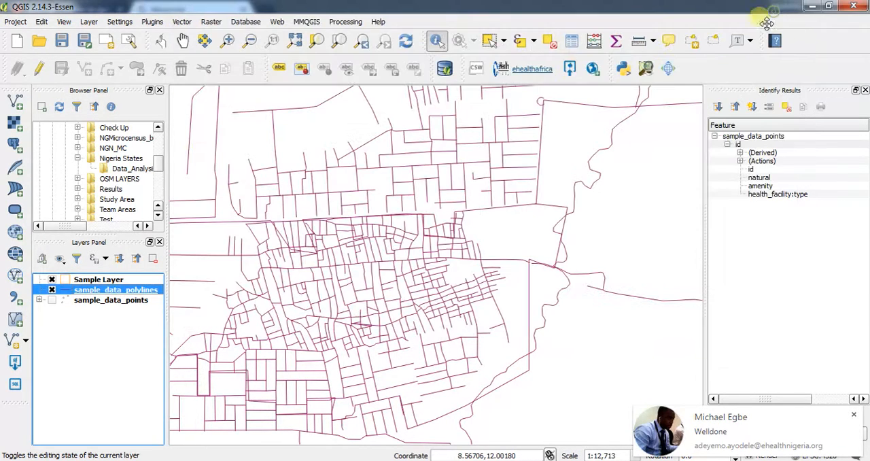
left_click(52, 290)
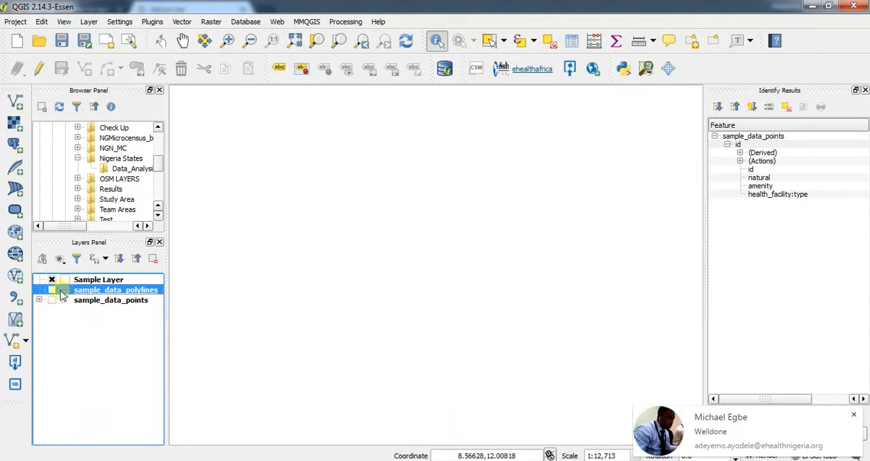
left_click(49, 290)
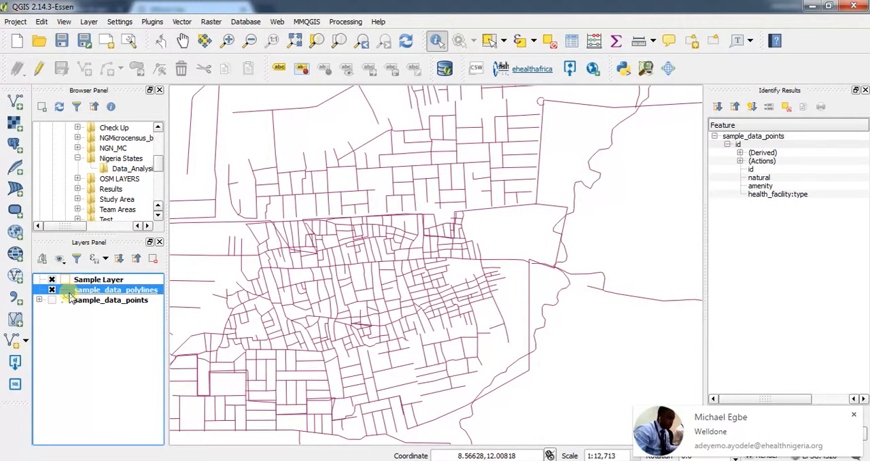
Set the sample_data_polylines layer style to Categorized on the highway column with random colors, and classify its values.
double_click(69, 293)
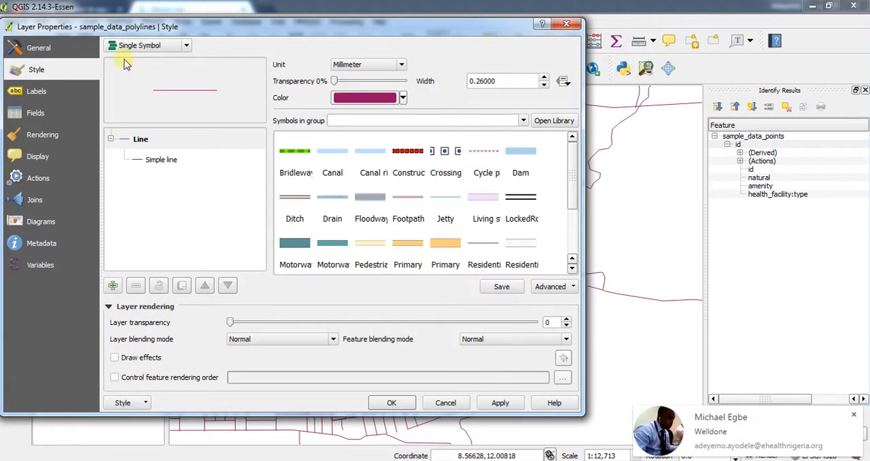
left_click(146, 46)
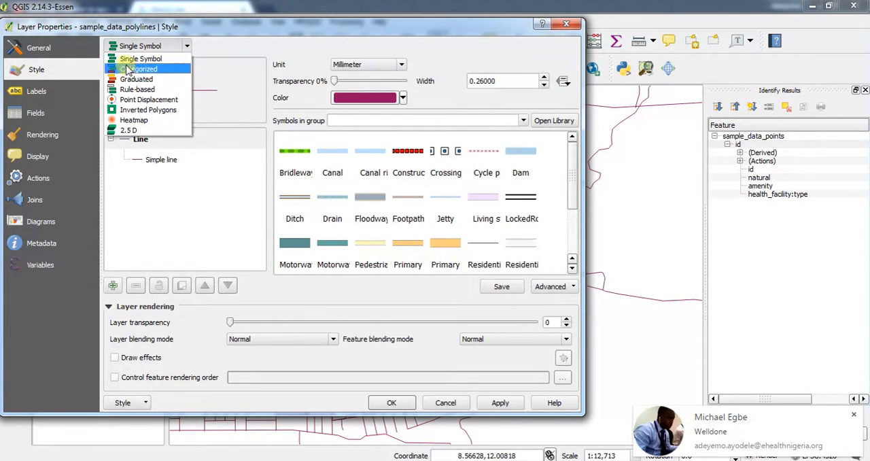
left_click(139, 69)
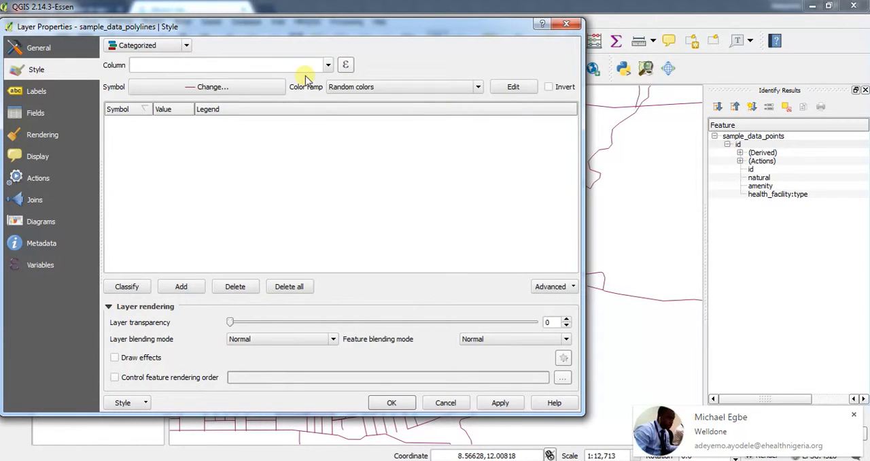
left_click(328, 65)
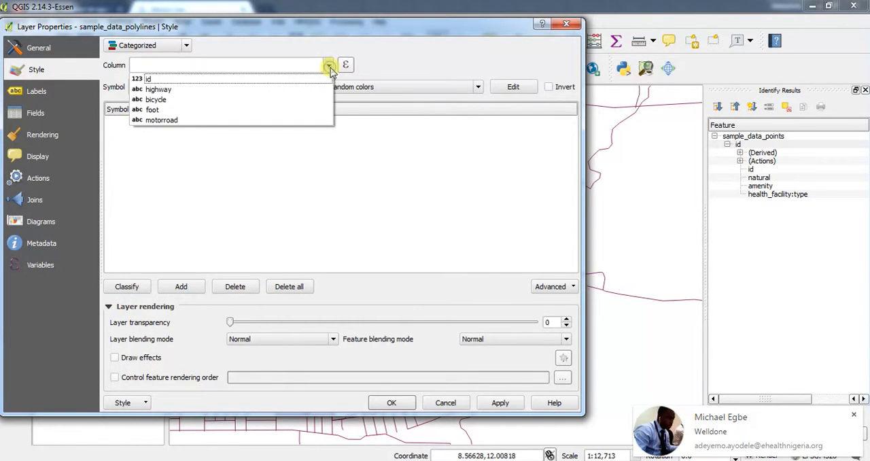
left_click(301, 87)
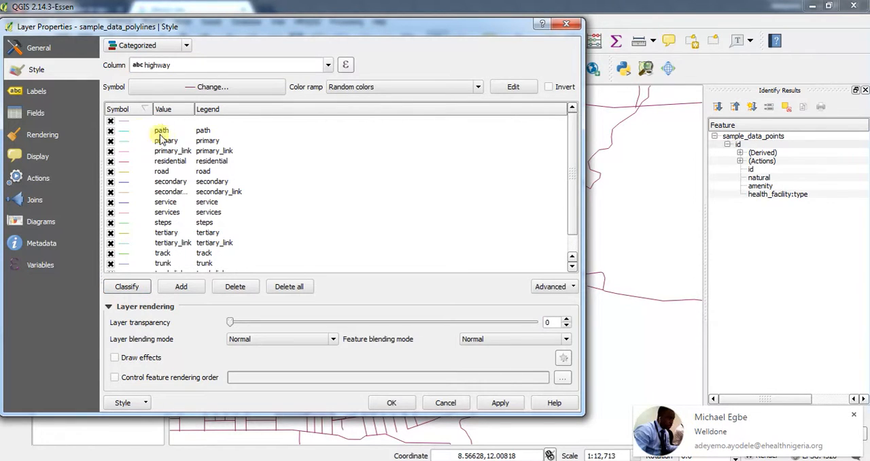
Turn off the category without a highway value and apply the categorized style to the layer.
left_click(110, 122)
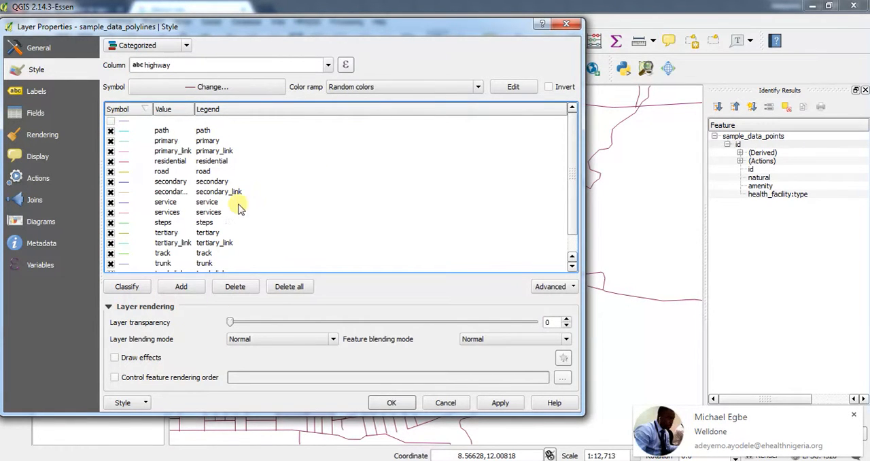
scroll(220, 224, "down", 1)
left_click(499, 402)
left_click(392, 402)
Expand the sample_data_polylines legend and examine the highway categories on the map, from the dense central road network to the layer's full extent.
scroll(416, 264, "down", 3)
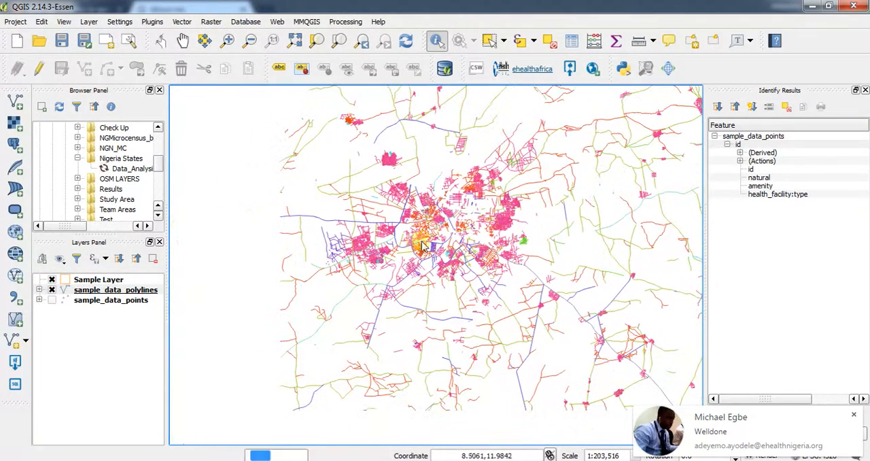
left_click(39, 289)
scroll(103, 342, "down", 1)
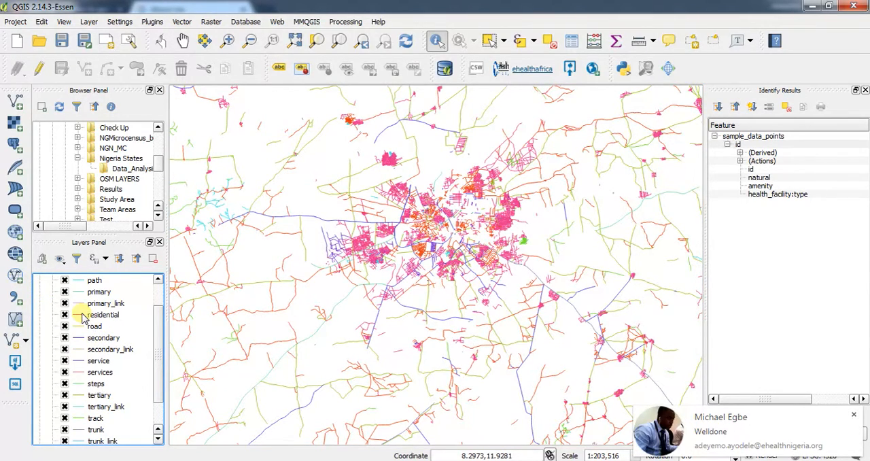
scroll(495, 225, "down", 1)
scroll(500, 227, "up", 3)
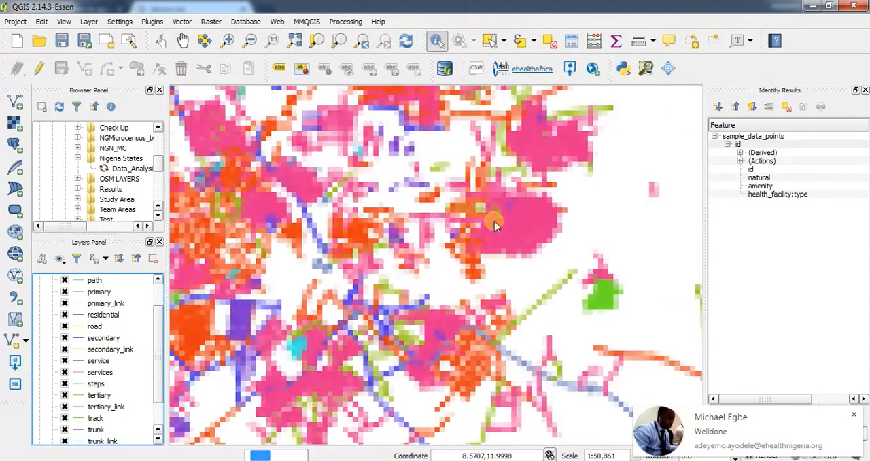
scroll(514, 214, "down", 1)
scroll(286, 259, "down", 1)
scroll(336, 265, "down", 1)
scroll(336, 265, "down", 2)
scroll(427, 281, "down", 1)
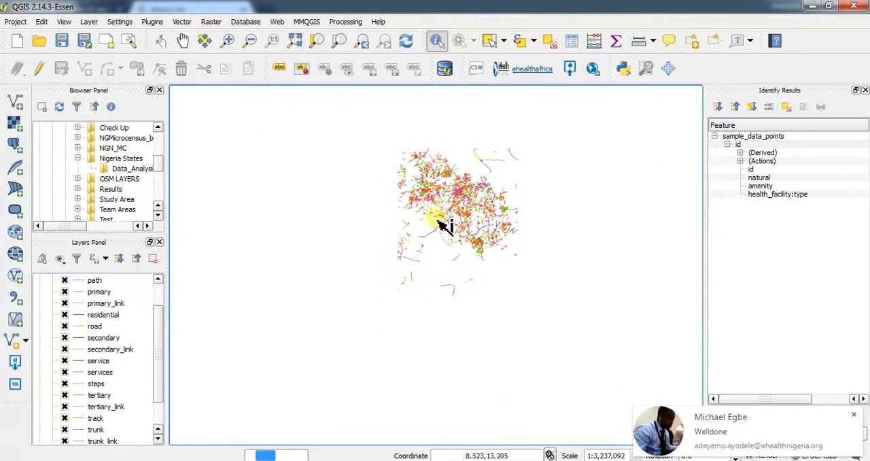
scroll(527, 197, "down", 1)
scroll(517, 190, "up", 1)
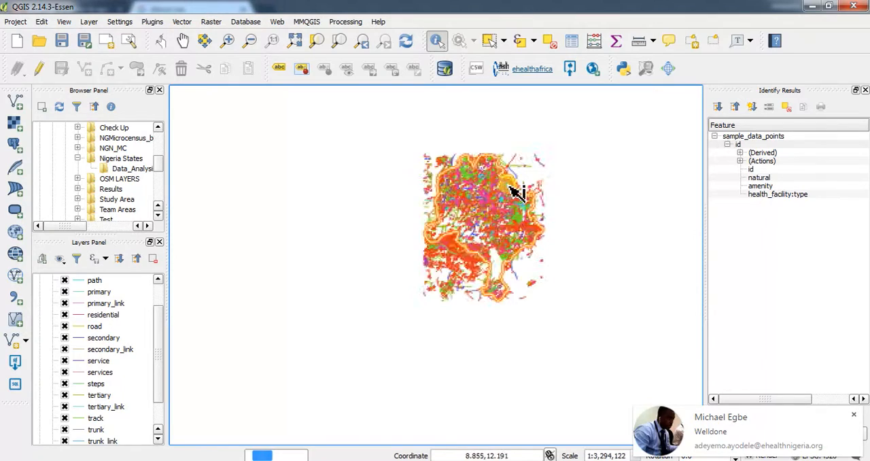
scroll(535, 184, "up", 1)
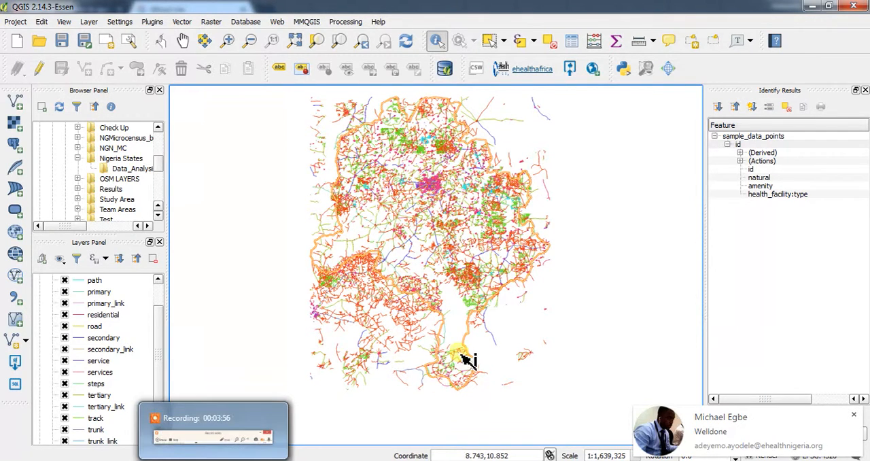
Collapse the sample_data_polylines legend and turn off the layer's visibility.
scroll(483, 279, "down", 1)
scroll(36, 284, "up", 1)
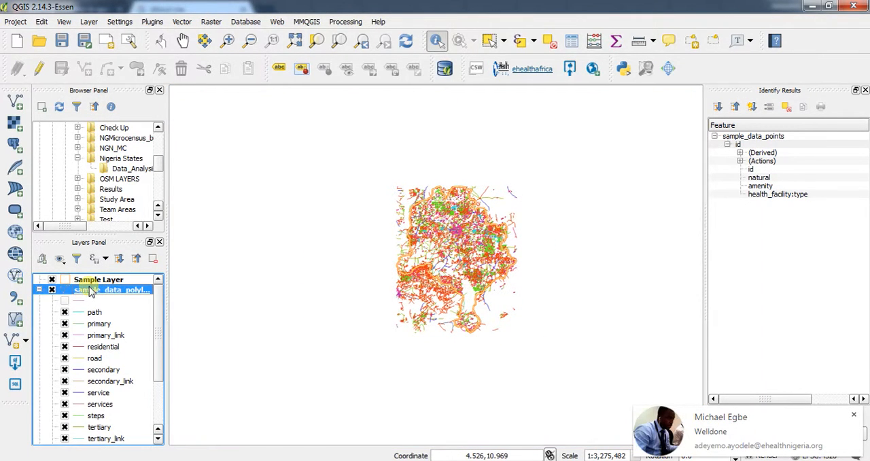
left_click(39, 290)
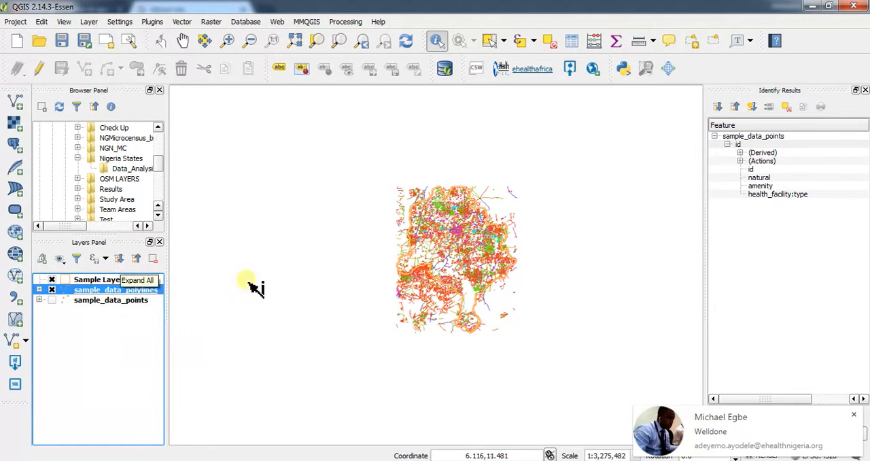
left_click(51, 290)
Start an OpenStreetMap topology export to SpatiaLite from sample_data.osm.db with Polygons (closed ways) as the export type.
left_click(182, 21)
mouse_move(242, 53)
mouse_move(208, 33)
left_click(303, 58)
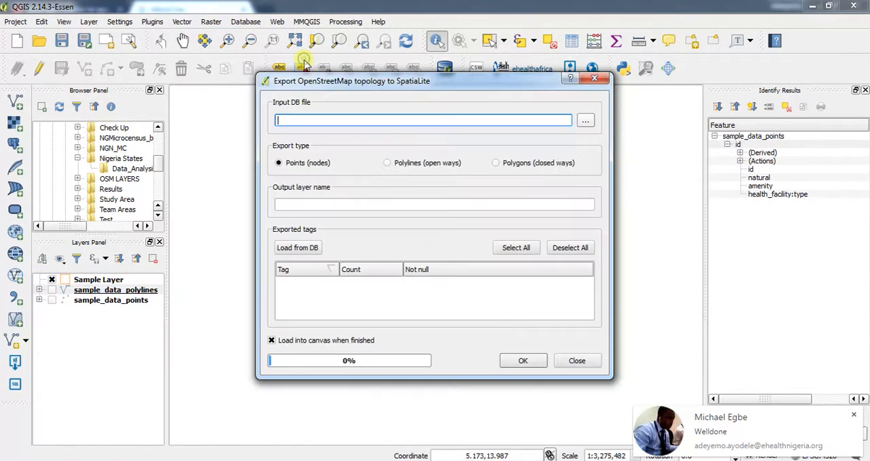
left_click(586, 121)
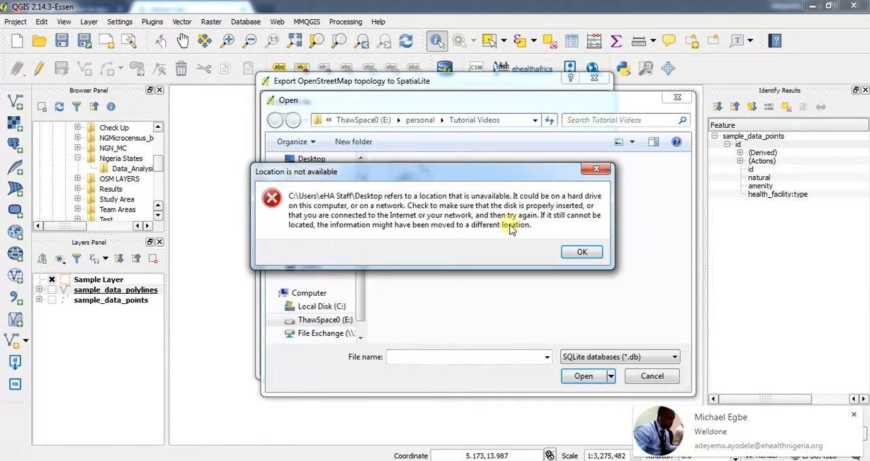
left_click(578, 251)
left_click(389, 204)
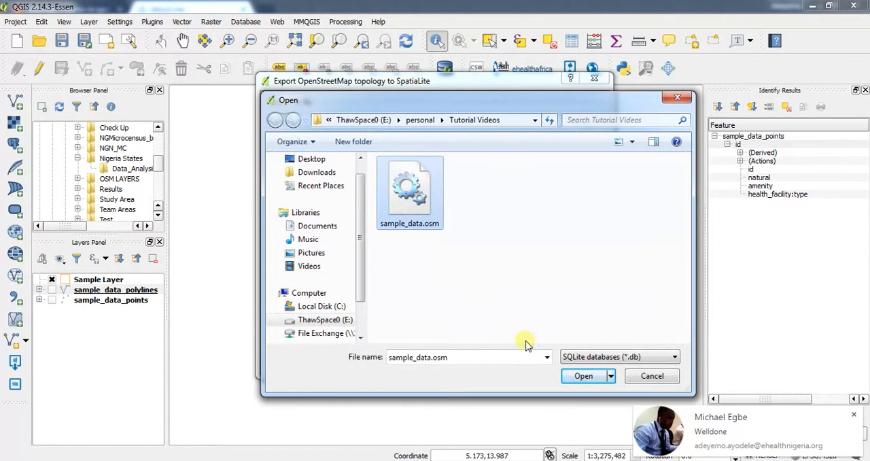
left_click(581, 375)
left_click(521, 167)
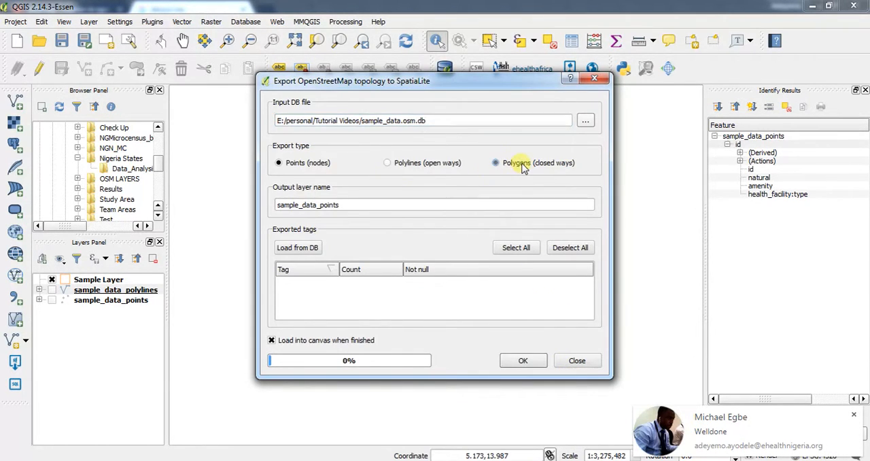
Load the available tags from the database and mark the building tag for export.
left_click_drag(409, 379, 408, 444)
left_click(313, 249)
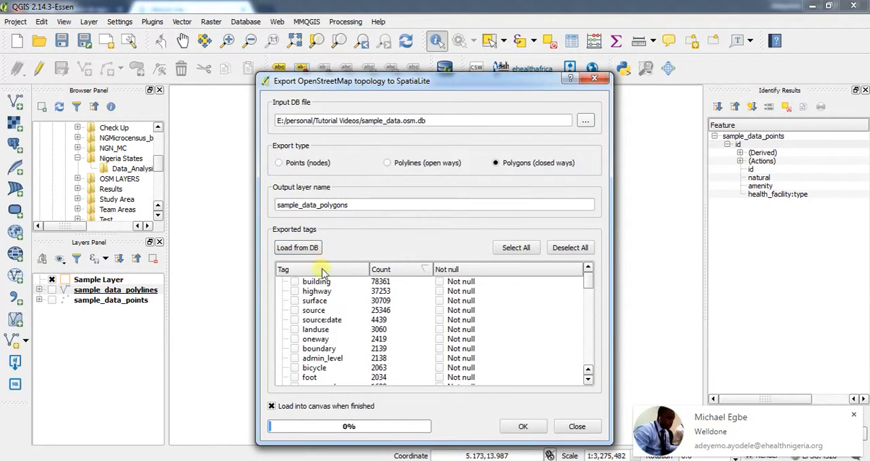
left_click_drag(524, 85, 531, 38)
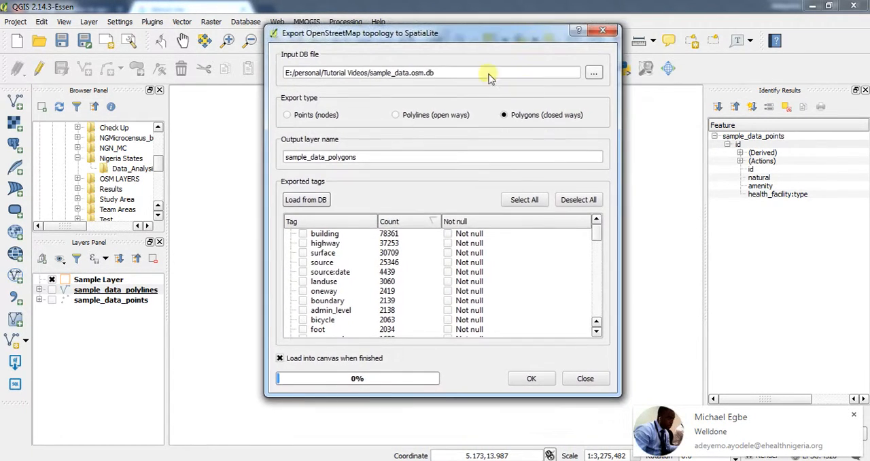
left_click(313, 235)
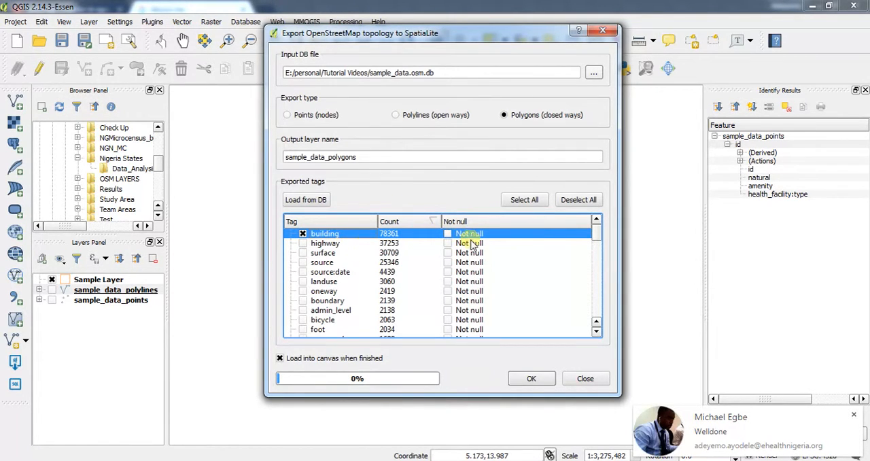
Run the polygon export as sample_data_polygons, loading it into the canvas, and close the export dialog.
scroll(389, 251, "down", 3)
scroll(389, 250, "up", 3)
scroll(393, 296, "down", 3)
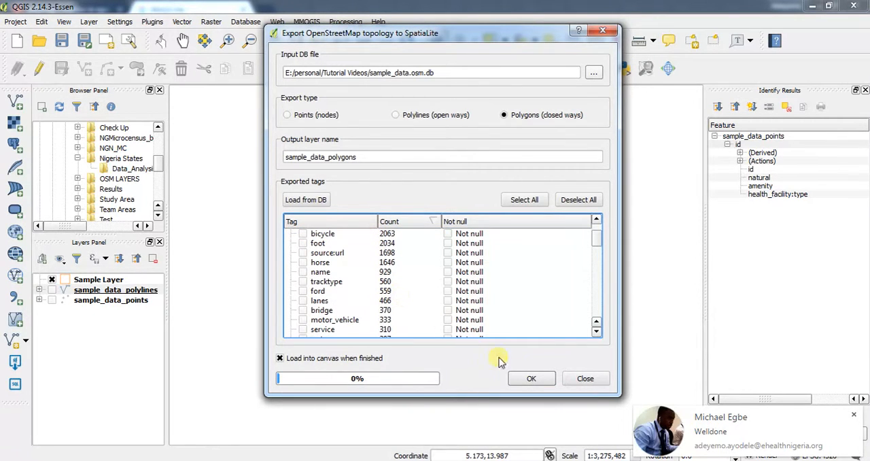
left_click(529, 379)
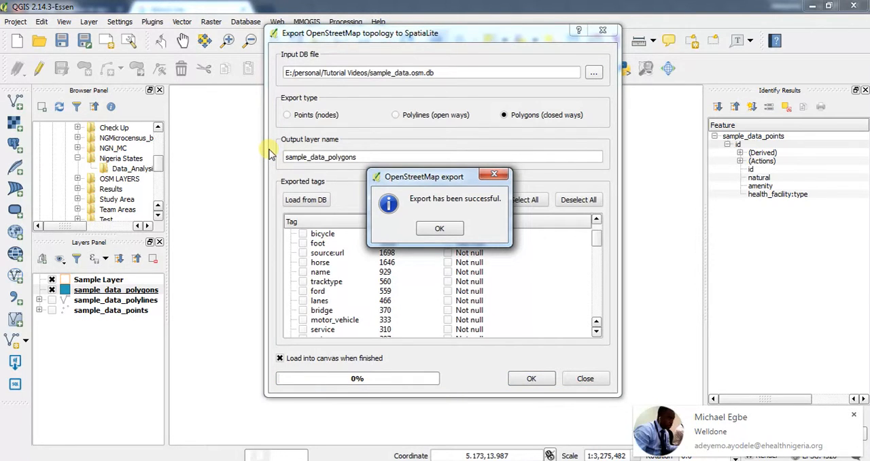
left_click(428, 234)
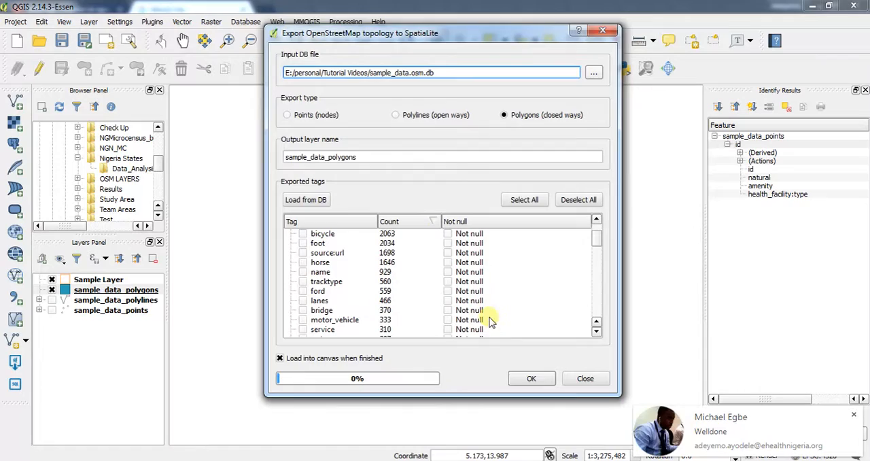
left_click(586, 375)
Examine the sample_data_polygons features on the map, from the whole area down to individual building outlines in the central town.
scroll(521, 188, "up", 2)
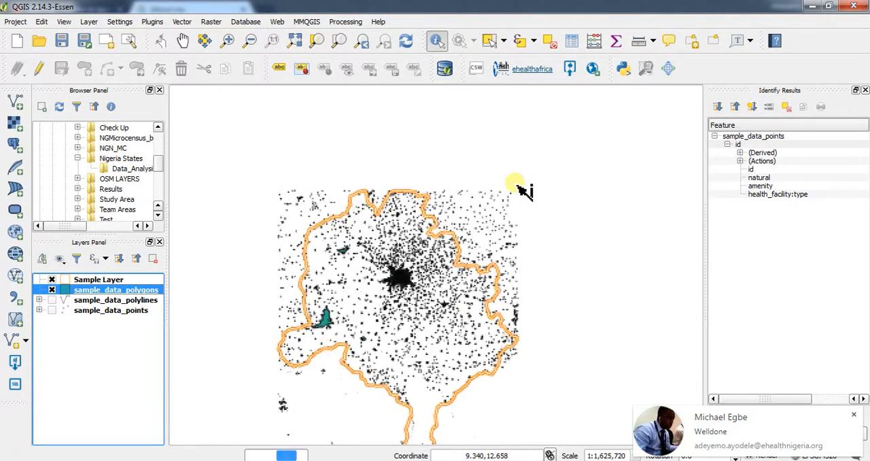
left_click_drag(309, 364, 489, 136)
scroll(489, 136, "up", 2)
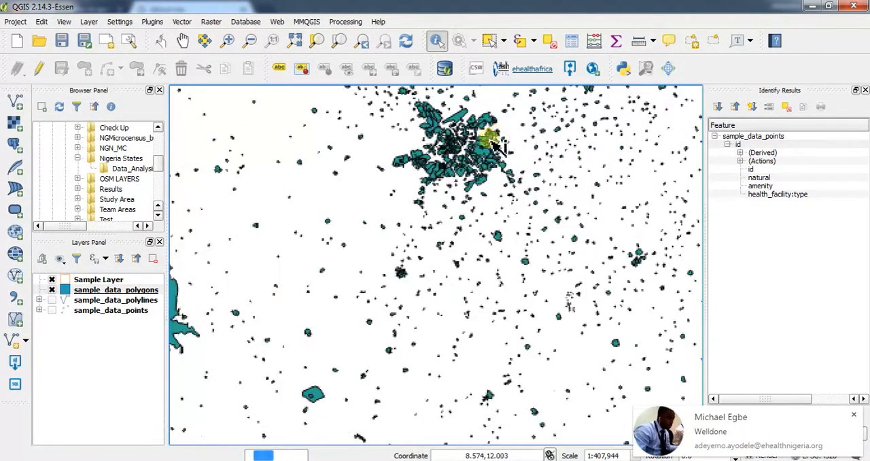
scroll(411, 194, "up", 3)
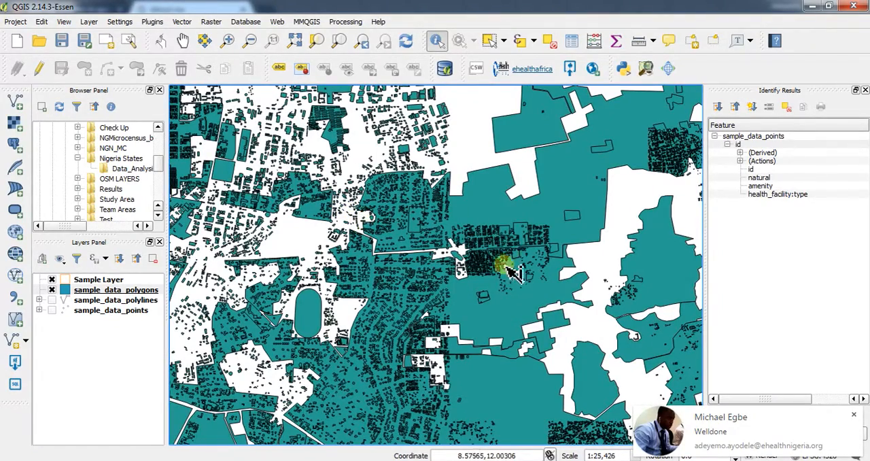
scroll(540, 274, "up", 1)
scroll(519, 279, "up", 1)
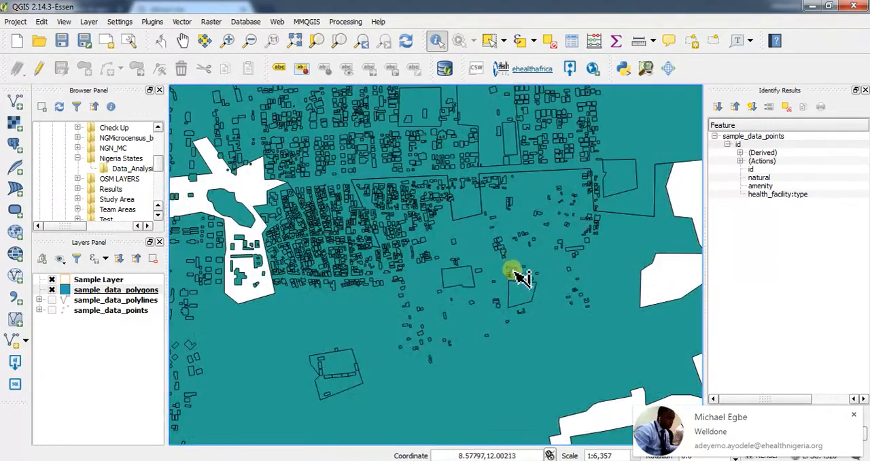
scroll(432, 210, "down", 2)
scroll(432, 210, "up", 2)
scroll(432, 210, "up", 3)
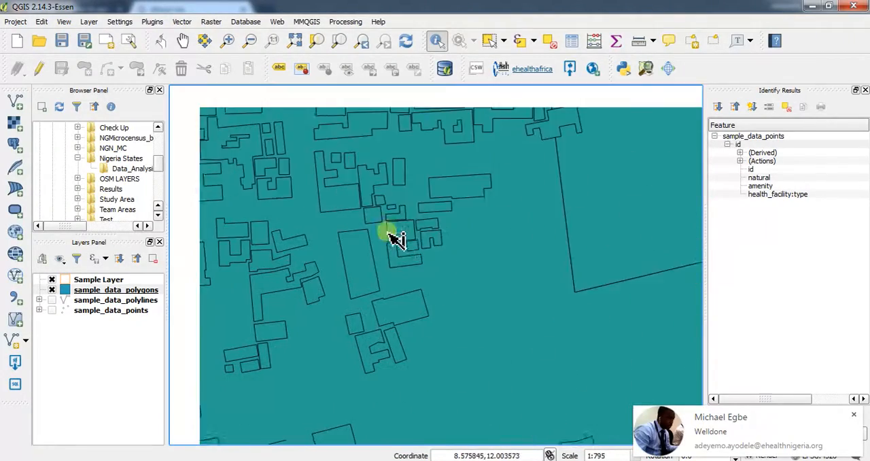
scroll(568, 243, "down", 3)
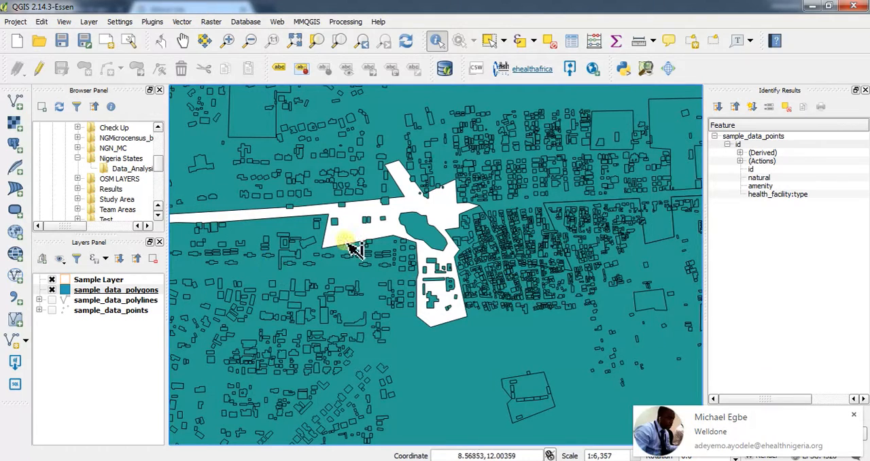
left_click(106, 291)
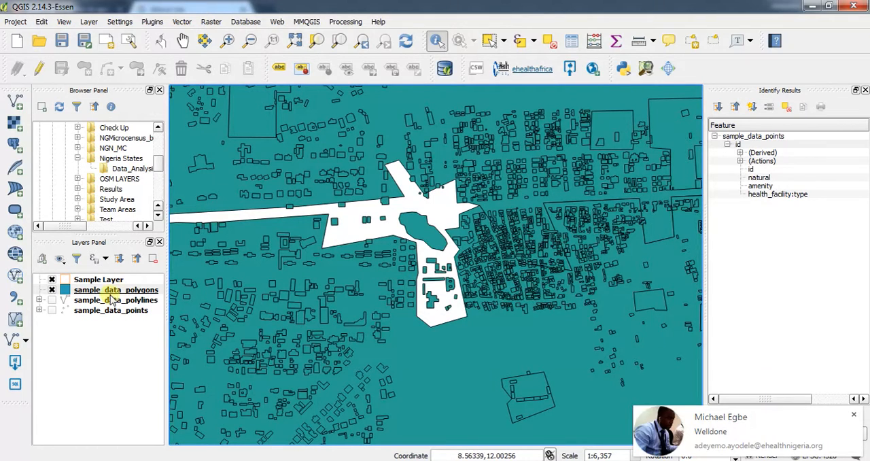
double_click(89, 292)
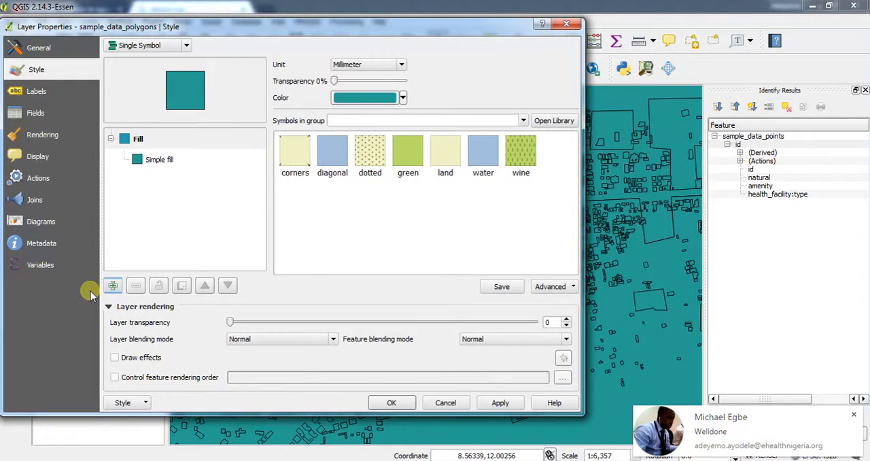
left_click(443, 402)
Begin a filter on the sample_data_polygons layer with the expression "building" = and list all values of the building field.
right_click(115, 290)
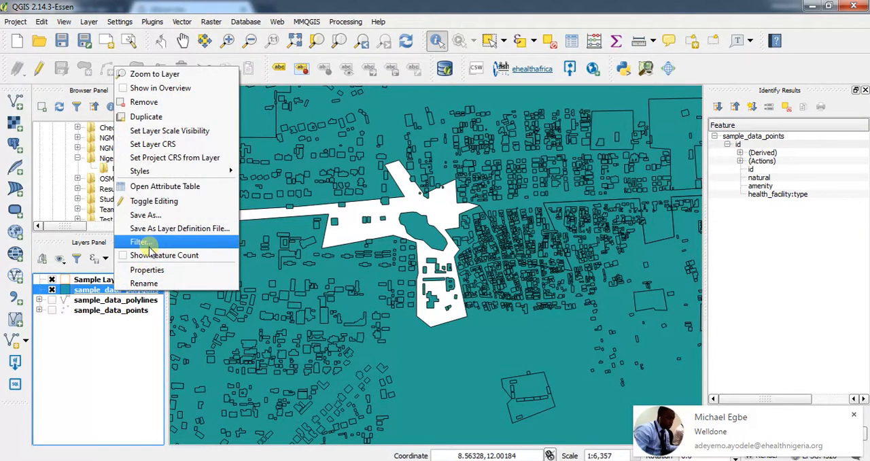
left_click(146, 242)
double_click(267, 68)
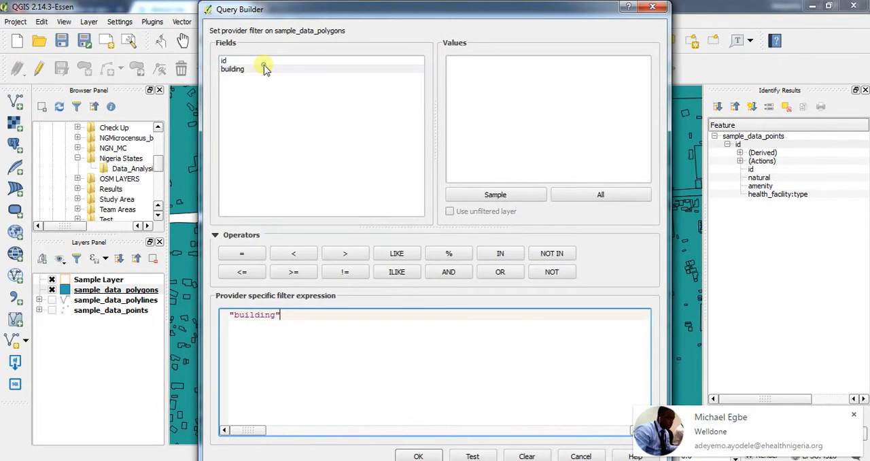
left_click(239, 253)
left_click(582, 195)
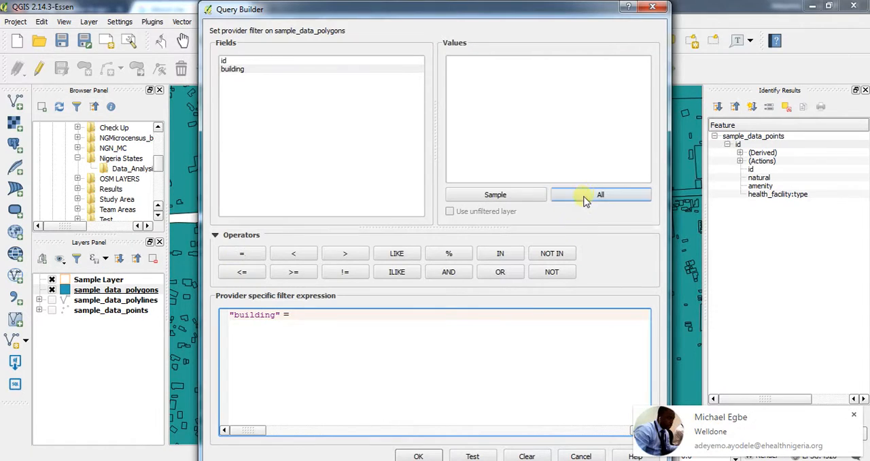
Look through the full list of building values for ones to use in the filter.
scroll(530, 136, "down", 1)
scroll(515, 116, "up", 1)
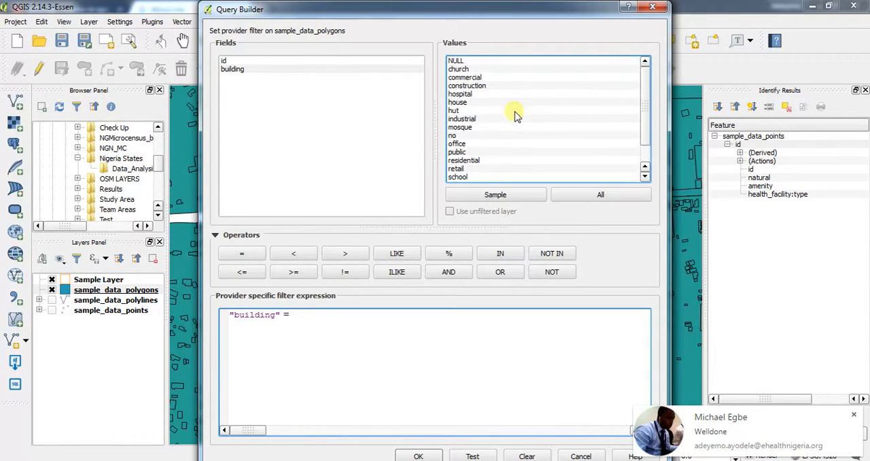
scroll(508, 99, "down", 1)
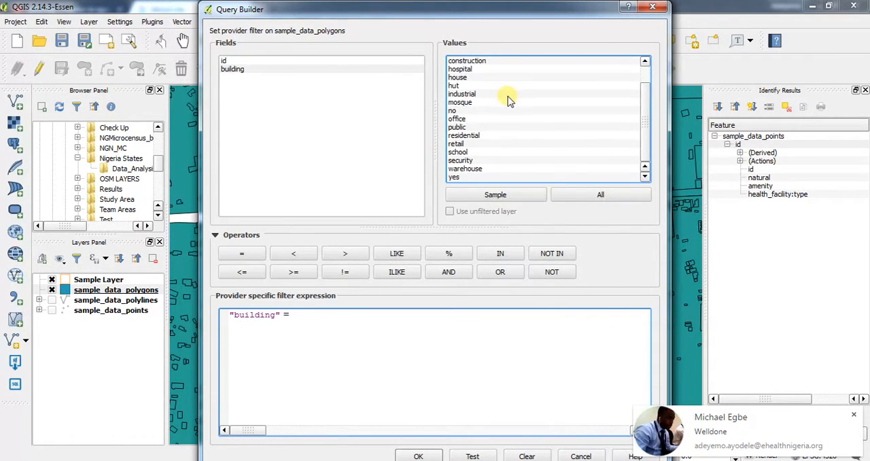
scroll(511, 124, "up", 1)
scroll(512, 129, "down", 1)
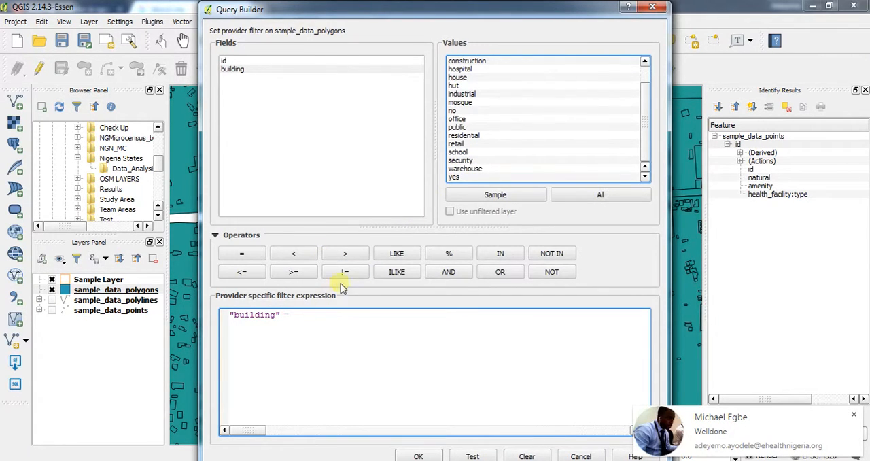
scroll(496, 88, "up", 1)
scroll(495, 111, "down", 1)
scroll(499, 112, "up", 1)
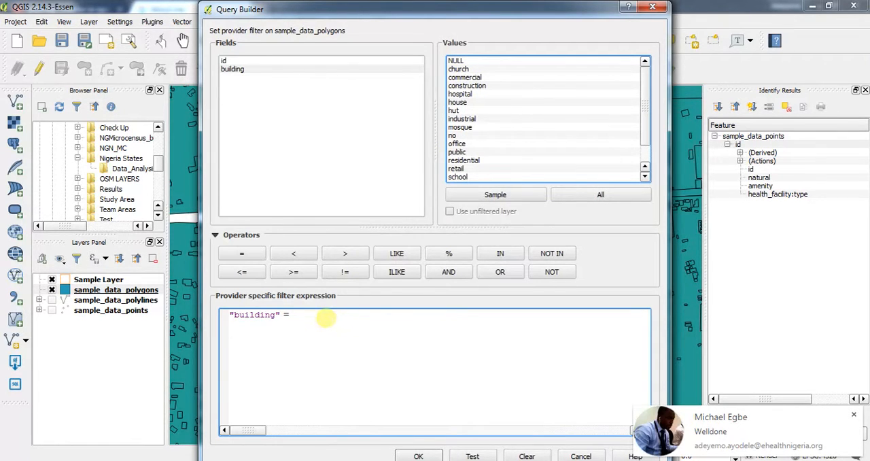
Change the filter expression to "building" < > 'residential' and test it.
left_click(325, 318)
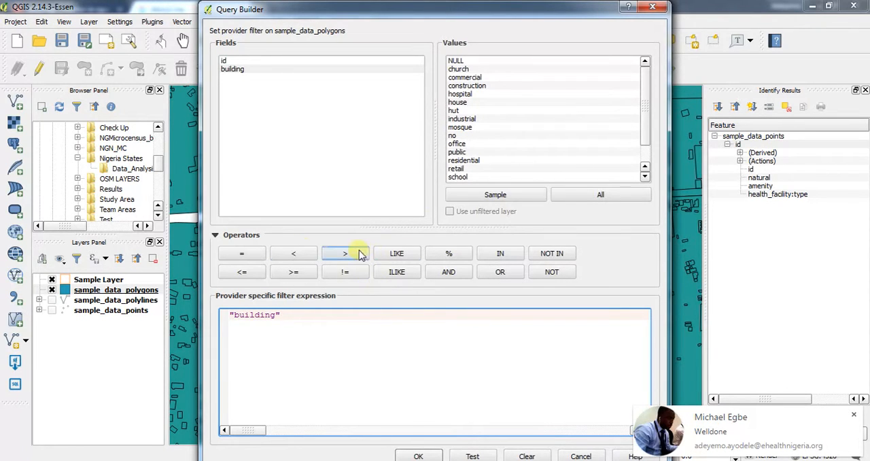
left_click(295, 251)
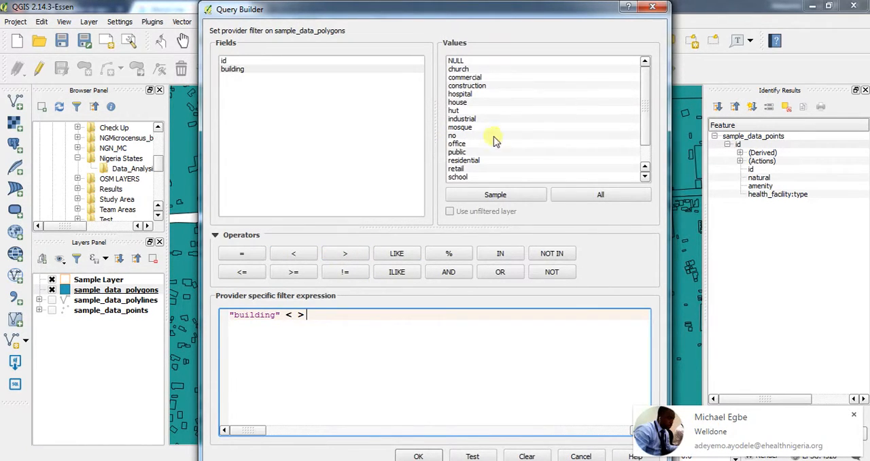
scroll(517, 125, "down", 1)
scroll(496, 143, "up", 1)
scroll(486, 133, "down", 1)
scroll(479, 130, "up", 1)
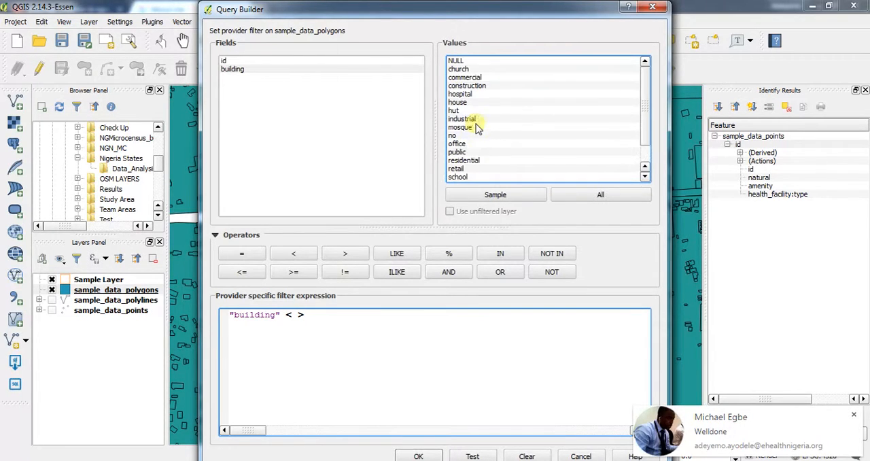
double_click(464, 161)
left_click(489, 454)
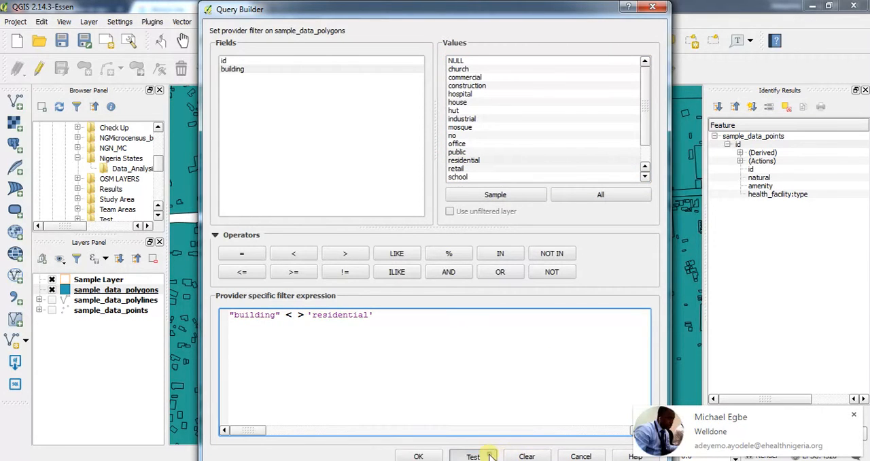
left_click(438, 257)
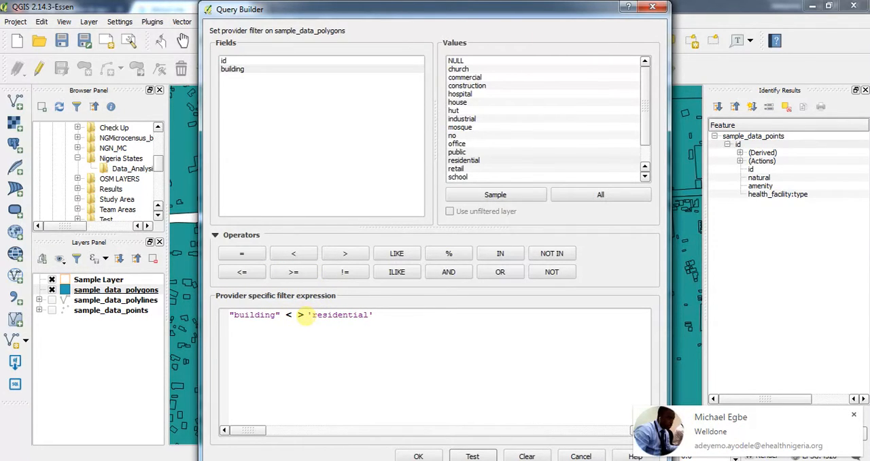
Replace the filter's operator with != to read "building" != 'residential', test the expression and apply it to the layer.
left_click_drag(284, 314, 307, 314)
key("BackSpace")
left_click(345, 271)
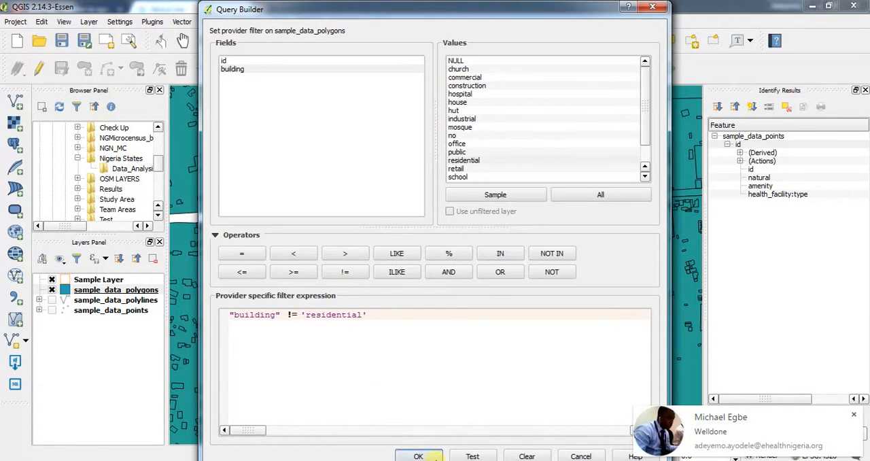
left_click(470, 455)
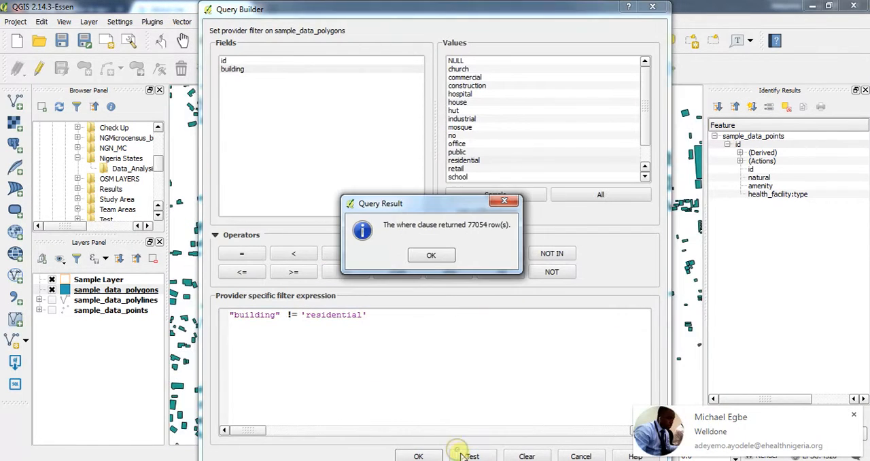
left_click(431, 256)
left_click(421, 455)
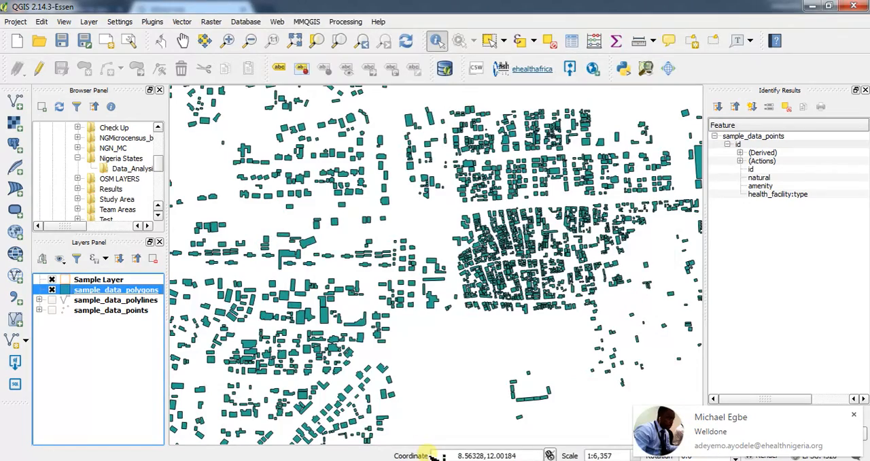
Give the simple fill of the sample_data_polygons layer a transparent border and apply the style.
scroll(449, 233, "up", 1)
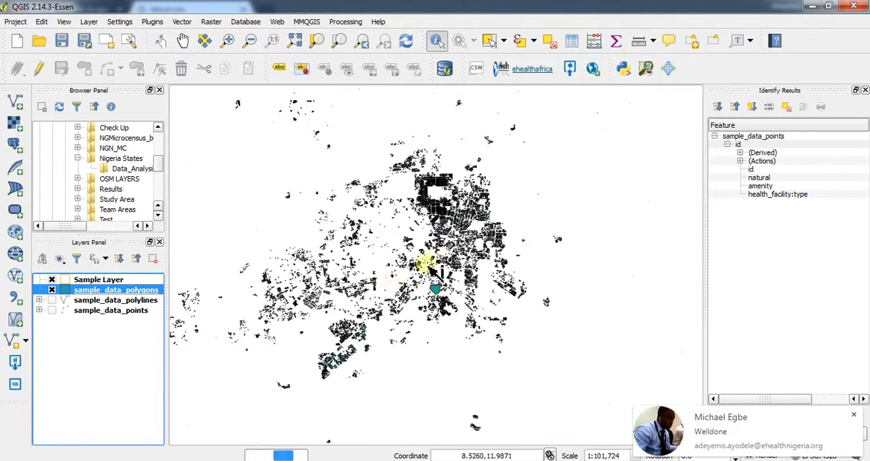
double_click(67, 291)
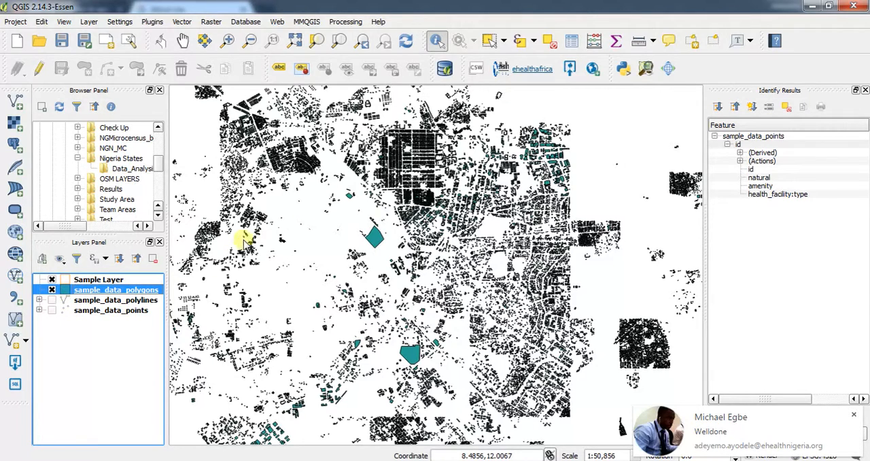
left_click(159, 161)
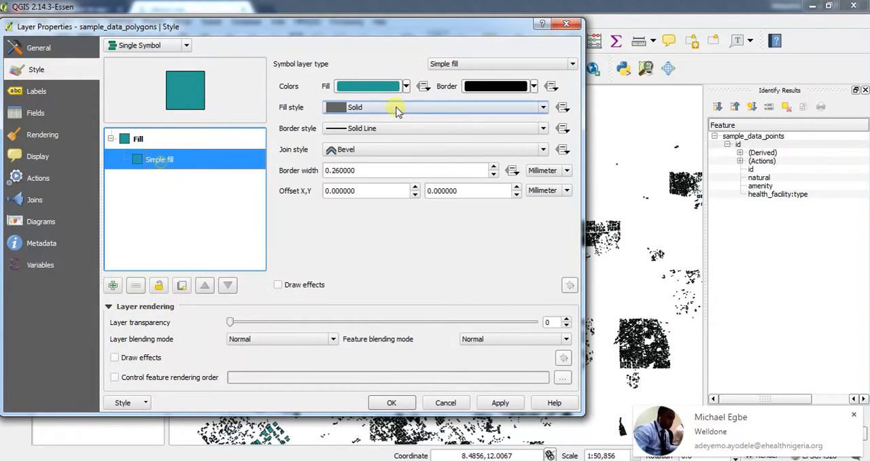
left_click(533, 86)
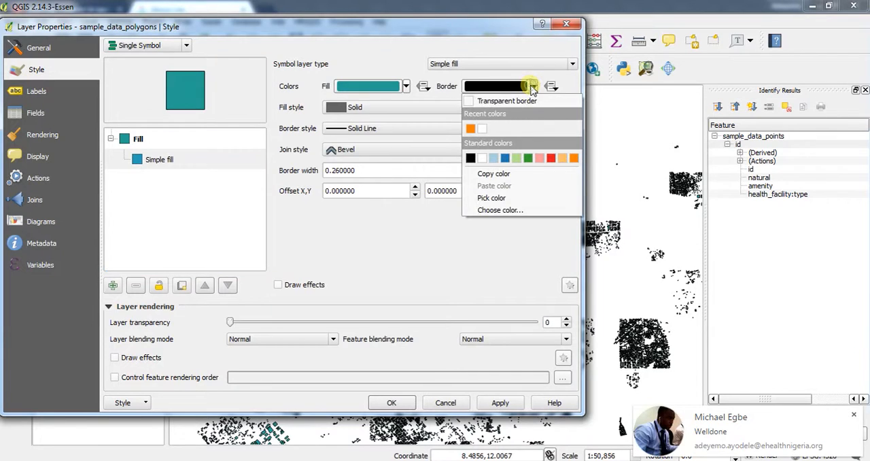
left_click(526, 95)
left_click(496, 403)
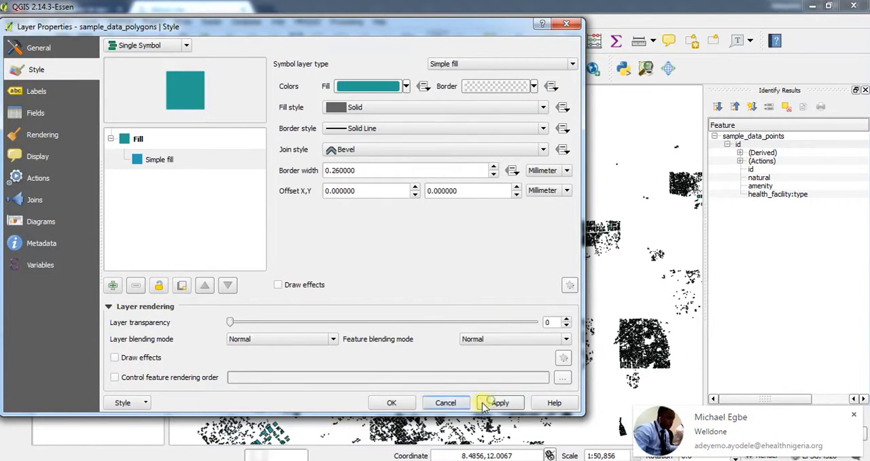
left_click(394, 403)
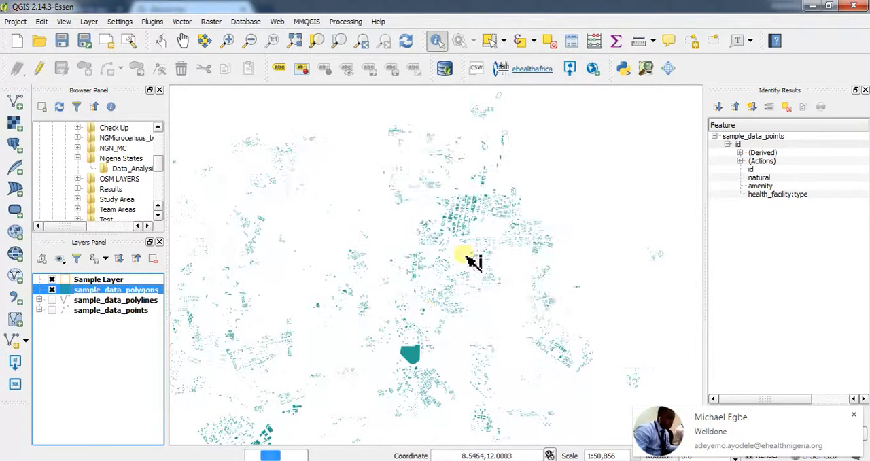
Examine how the filtered building polygons are distributed across the mapped area at different scales.
scroll(493, 245, "down", 3)
scroll(493, 245, "up", 4)
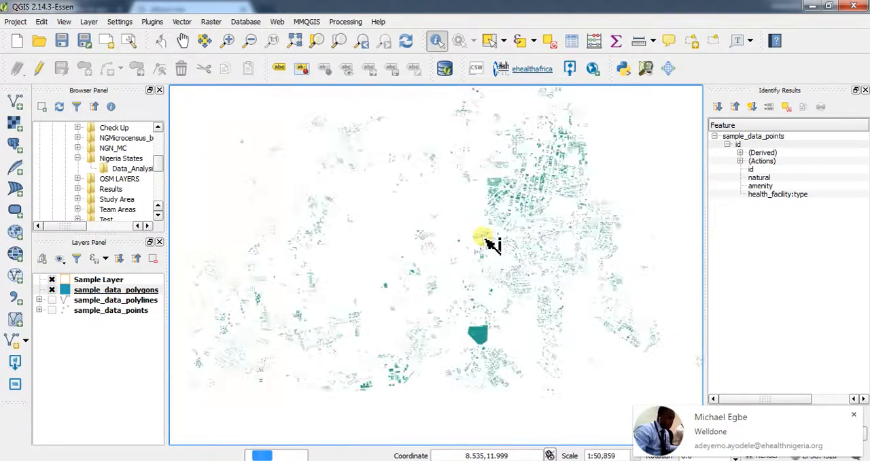
left_click_drag(573, 184, 368, 347)
scroll(460, 272, "up", 3)
scroll(466, 279, "down", 4)
scroll(446, 267, "up", 1)
scroll(441, 248, "down", 3)
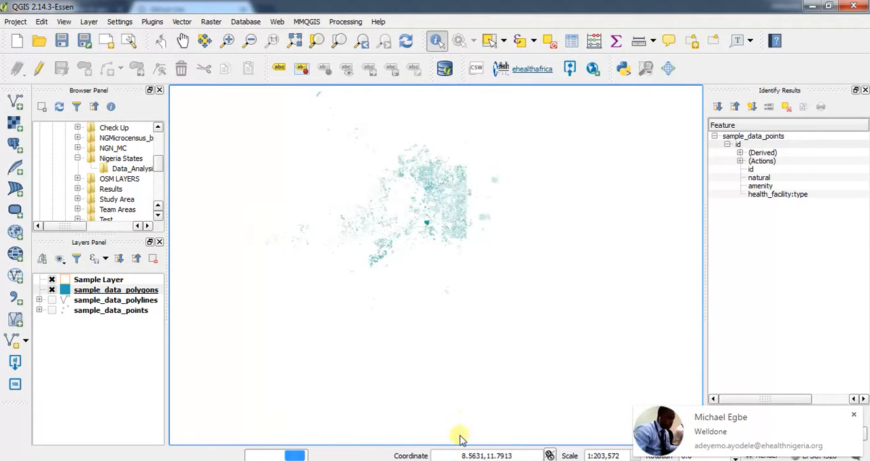
Add the Bing Aerial basemap through the OpenLayers plugin and place it beneath all the sample data layers.
left_click(278, 22)
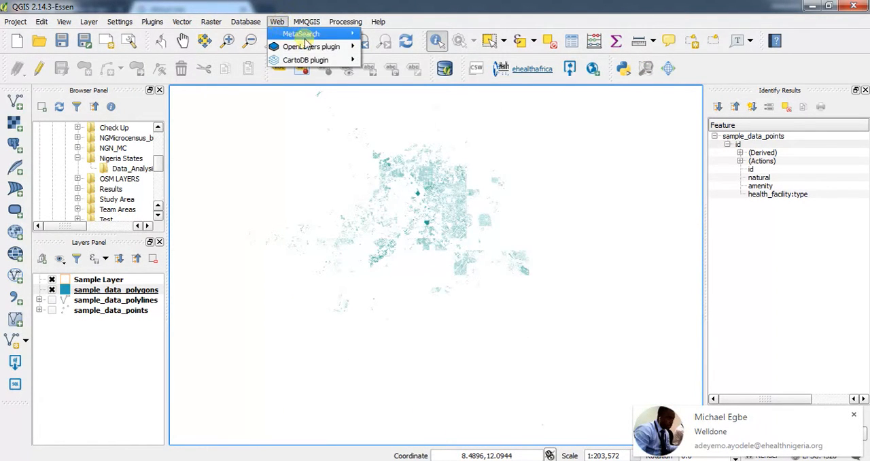
mouse_move(306, 46)
mouse_move(426, 107)
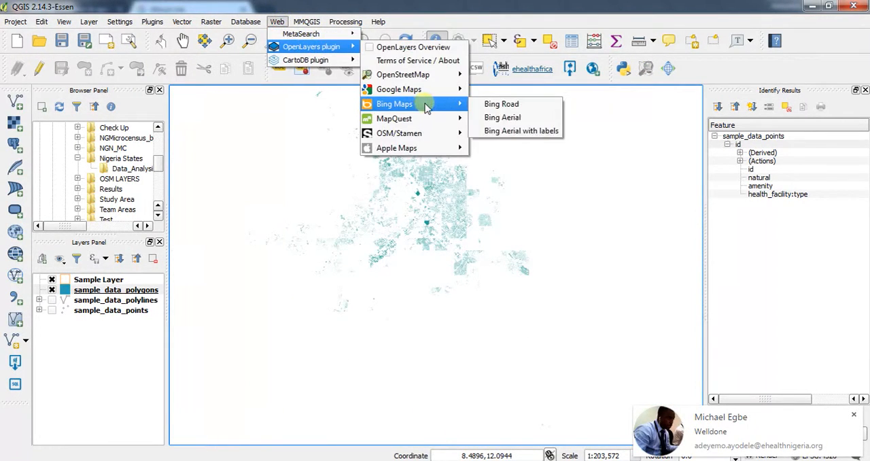
left_click(489, 116)
left_click_drag(90, 293, 84, 355)
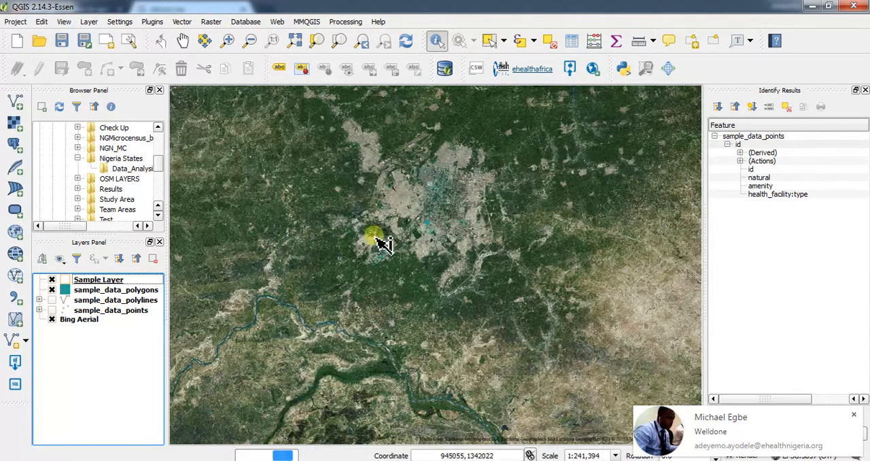
Compare the filled building polygons with the Bing Aerial imagery, from city scale down to individual buildings.
scroll(468, 235, "up", 2)
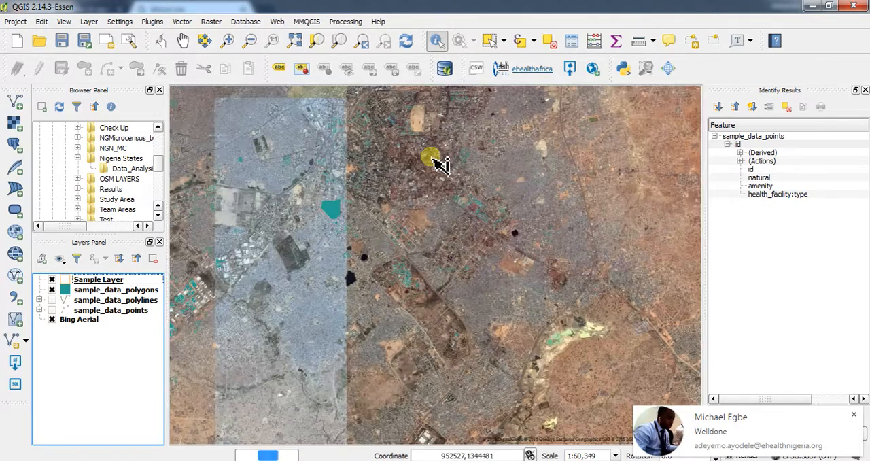
left_click_drag(431, 160, 425, 197)
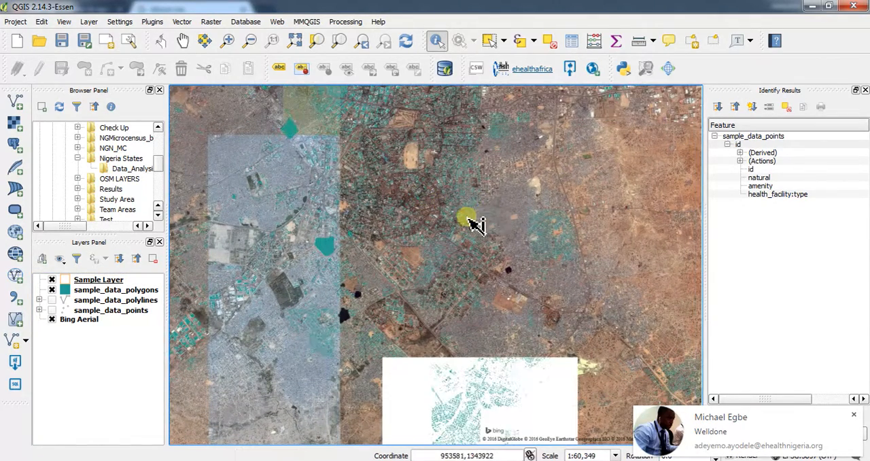
scroll(564, 186, "up", 2)
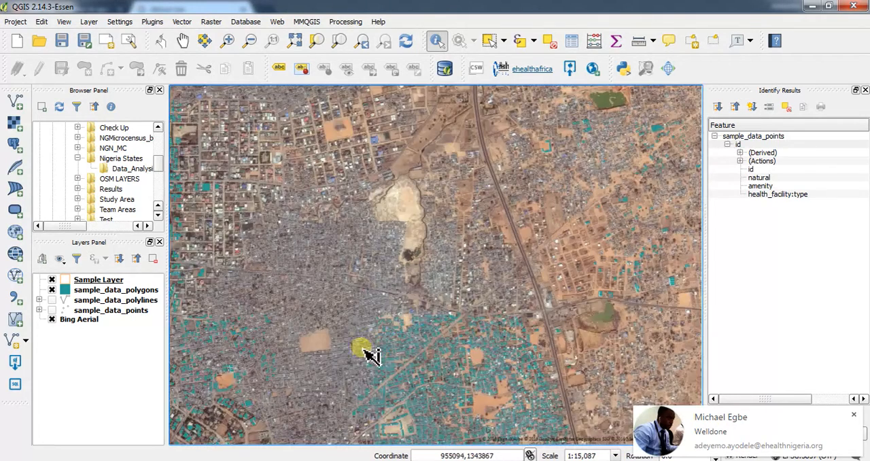
left_click_drag(367, 353, 346, 197)
scroll(301, 153, "up", 2)
scroll(409, 292, "up", 2)
scroll(402, 284, "up", 1)
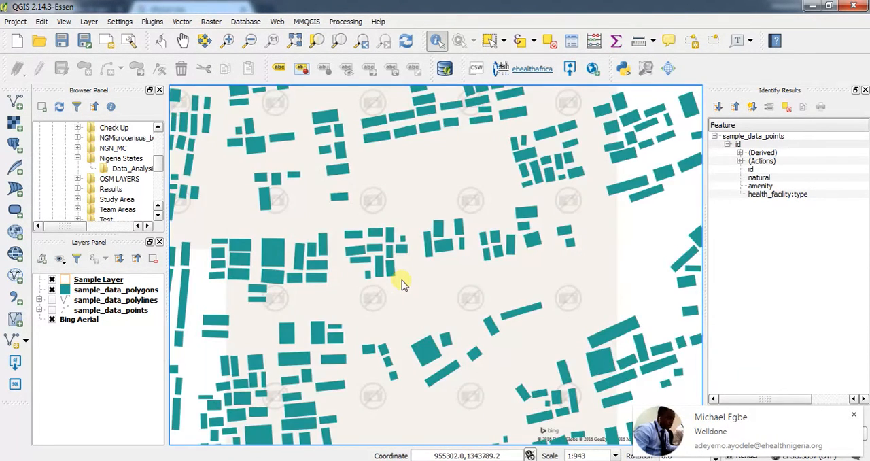
scroll(402, 284, "down", 1)
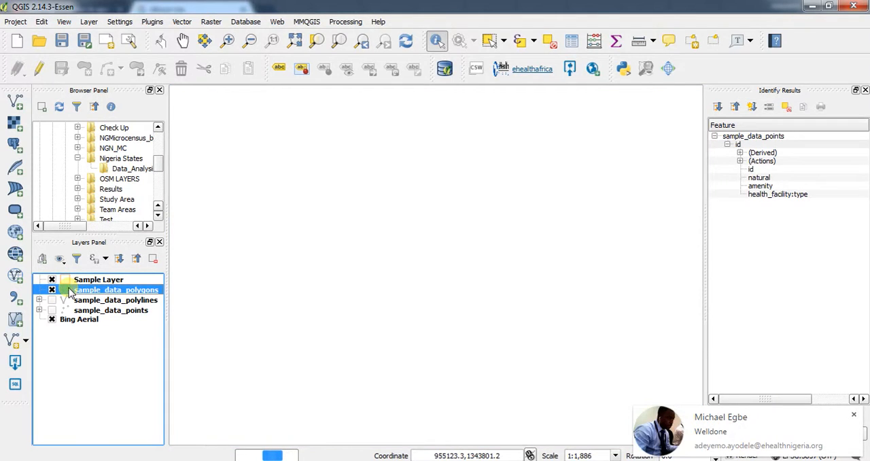
Style the sample_data_polygons simple fill with a black border and a transparent fill, and apply it.
double_click(70, 290)
left_click(149, 162)
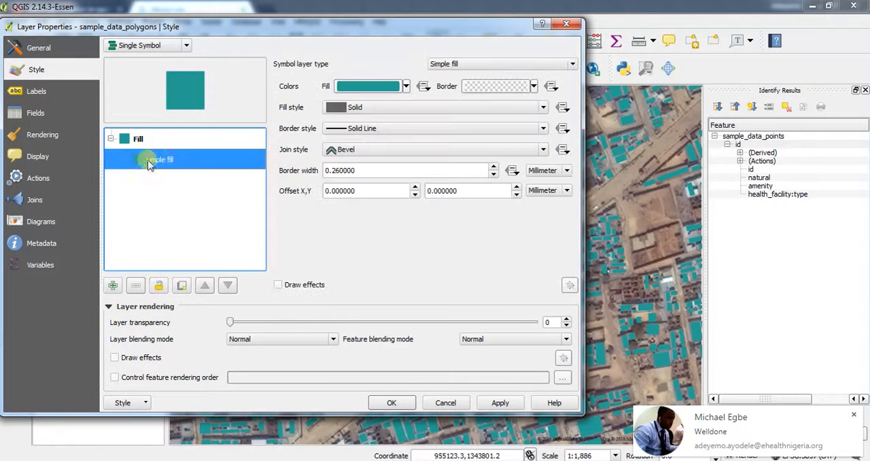
left_click(534, 87)
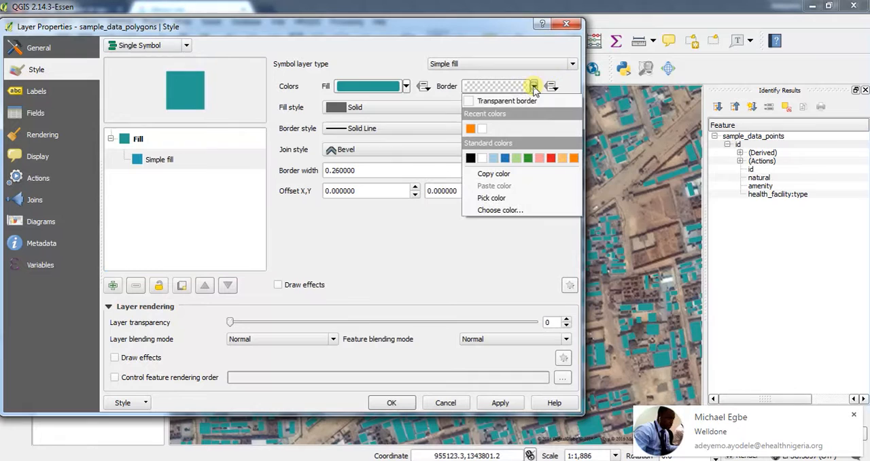
left_click(470, 158)
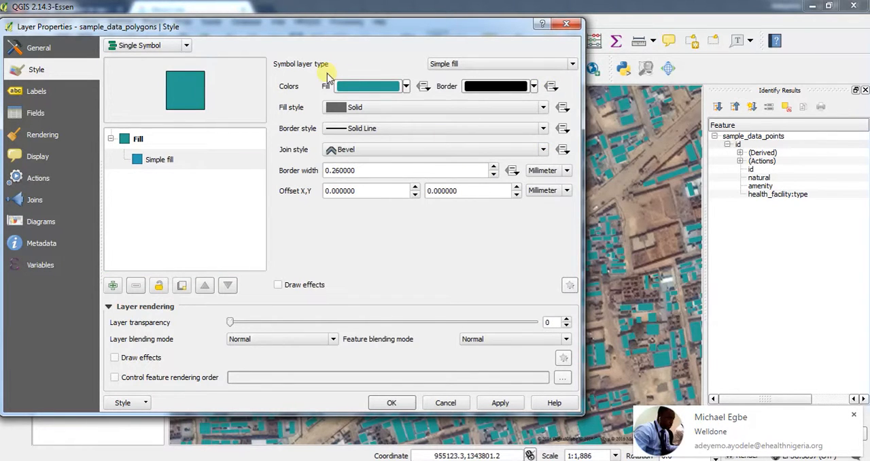
left_click(381, 93)
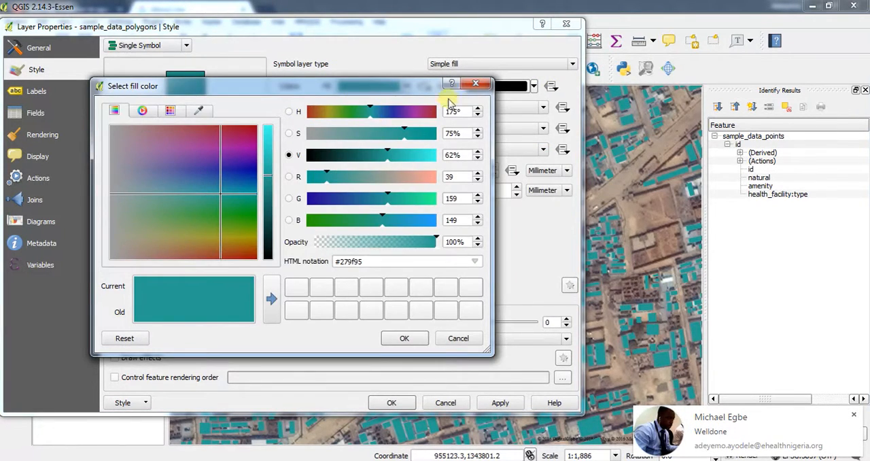
left_click(474, 84)
left_click(404, 86)
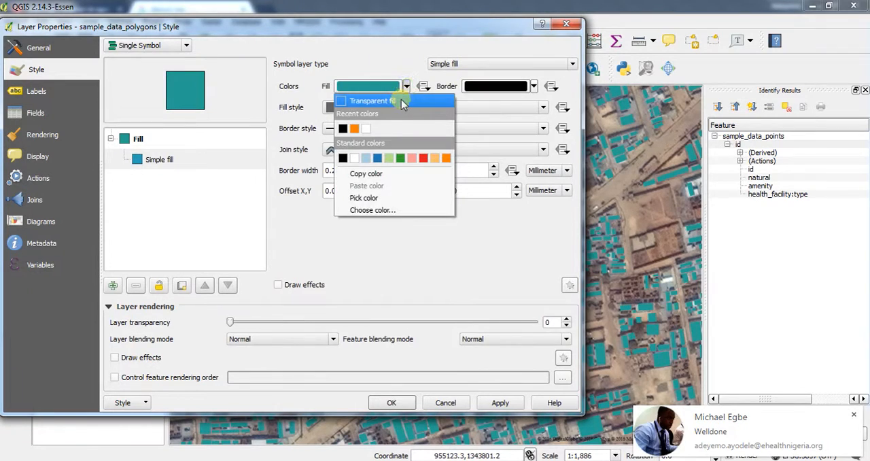
left_click(402, 102)
left_click(502, 403)
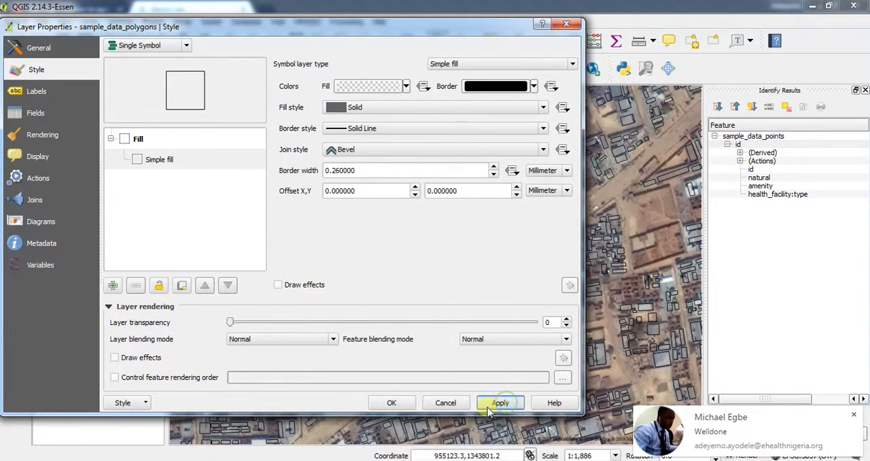
left_click(441, 402)
Check at close range how the building outlines line up with the rooftops in the aerial imagery.
scroll(479, 241, "up", 1)
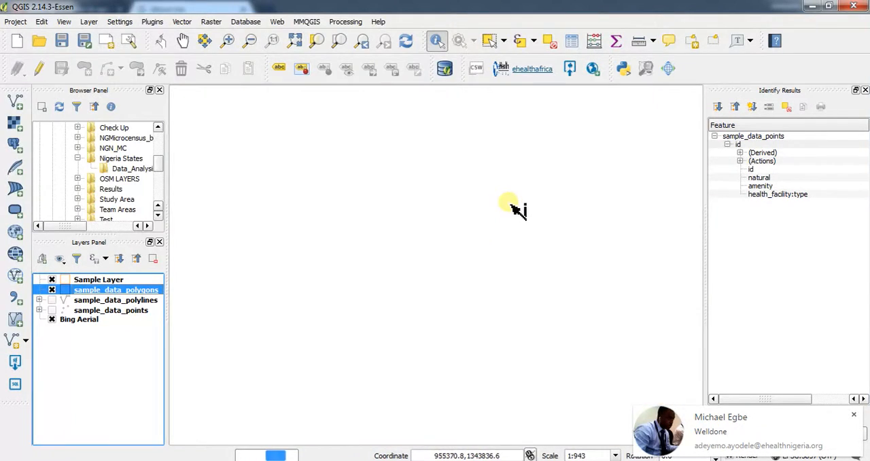
scroll(514, 202, "down", 1)
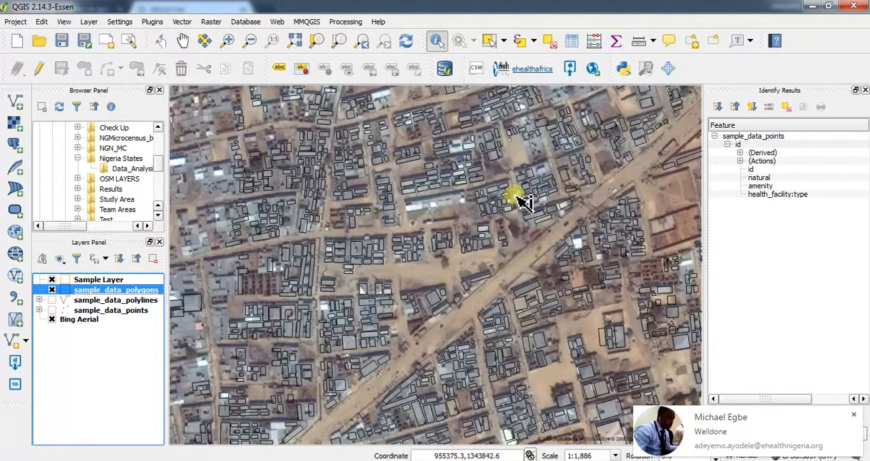
left_click_drag(439, 287, 489, 181)
left_click_drag(324, 286, 442, 226)
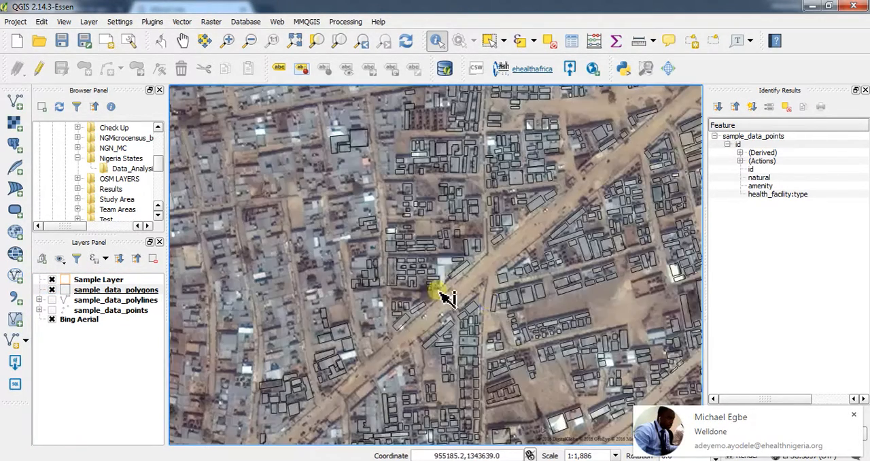
left_click_drag(515, 311, 419, 220)
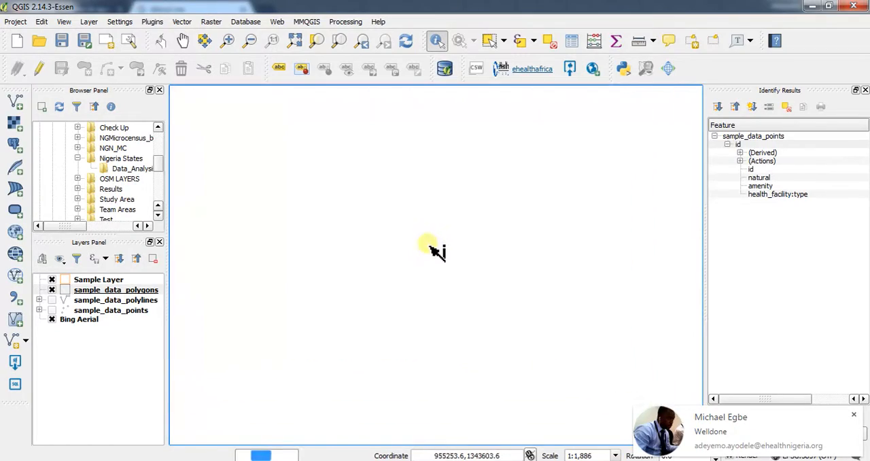
left_click_drag(512, 275, 442, 206)
Survey the wider city for districts in the imagery that have digitized building outlines and districts that lack them.
scroll(474, 245, "down", 2)
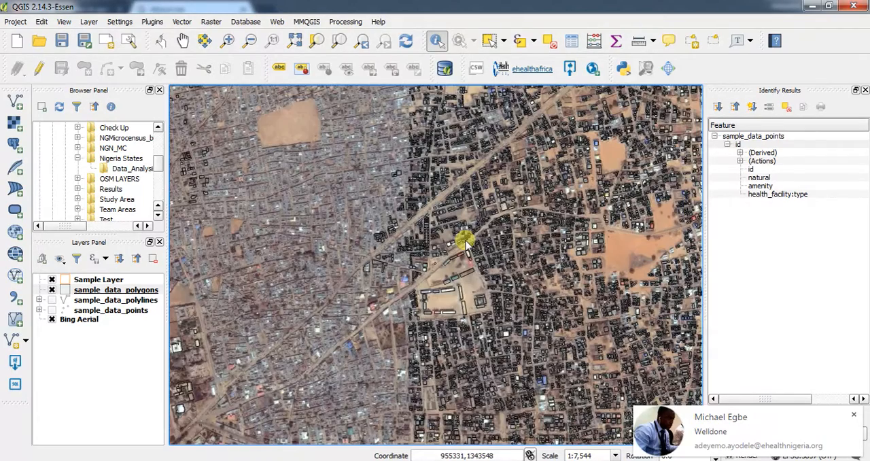
left_click_drag(528, 295, 378, 272)
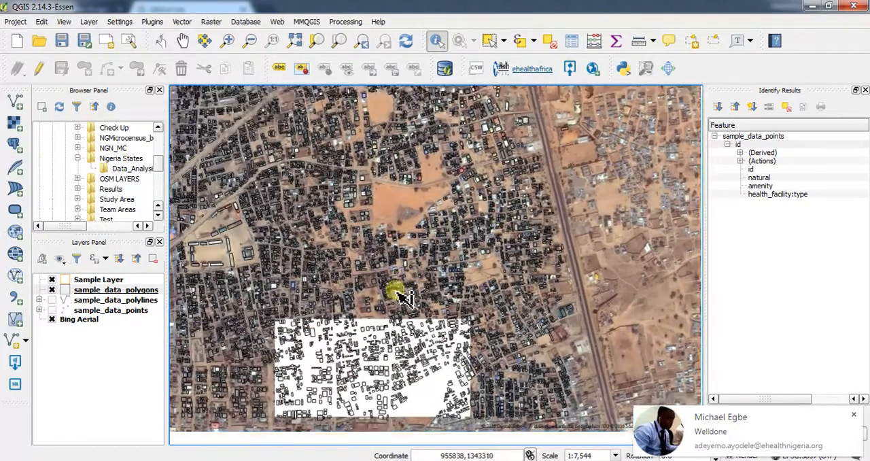
left_click_drag(403, 296, 417, 231)
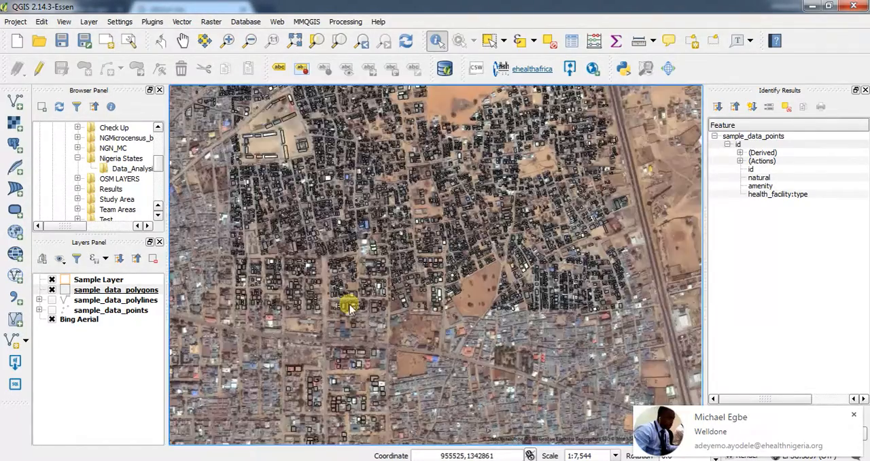
left_click_drag(346, 305, 428, 260)
scroll(373, 309, "down", 1)
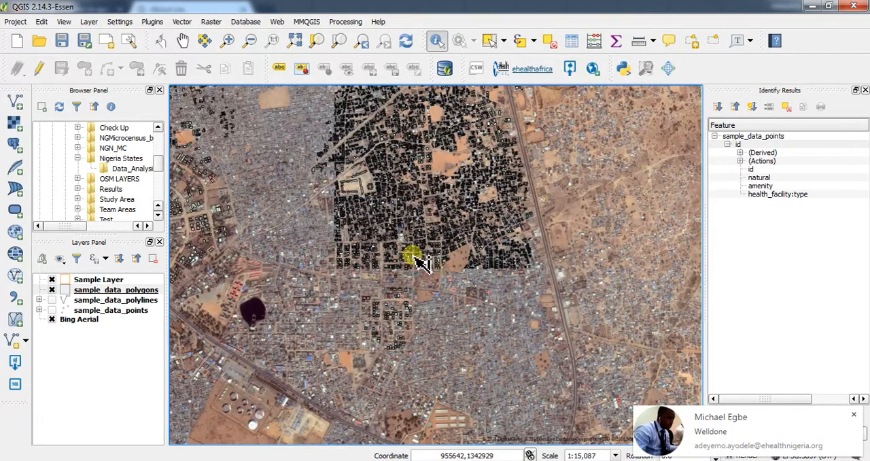
left_click_drag(336, 261, 411, 301)
left_click_drag(263, 219, 354, 252)
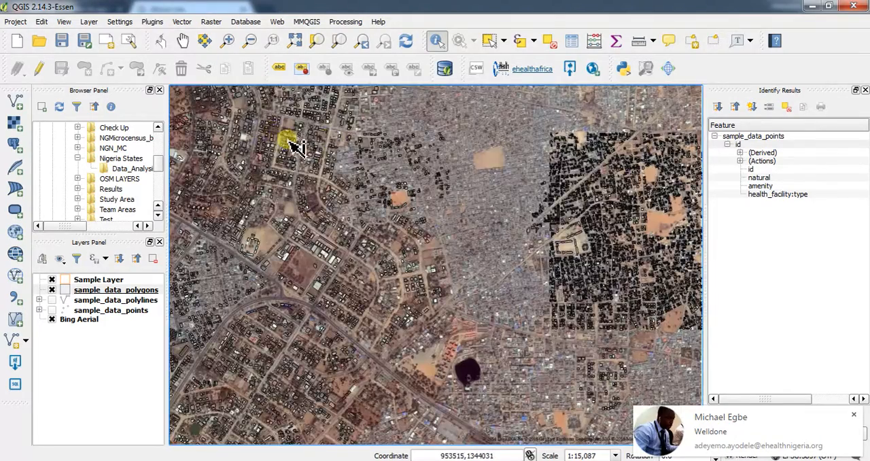
left_click_drag(287, 140, 398, 220)
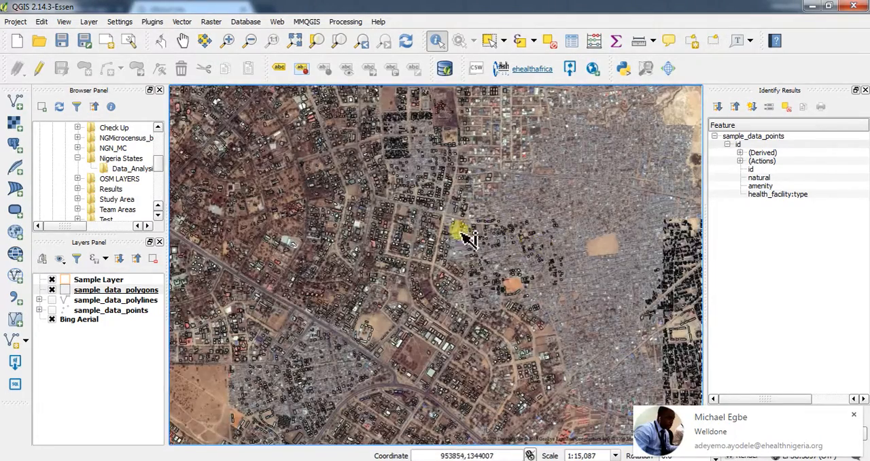
scroll(323, 231, "up", 2)
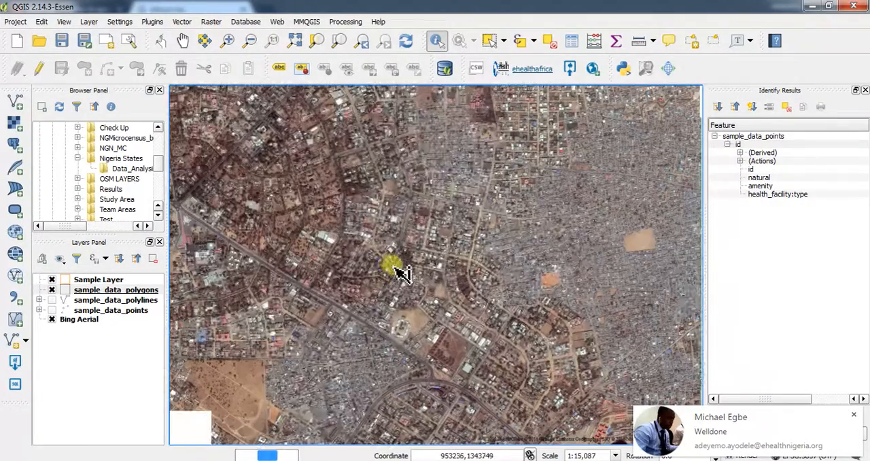
scroll(402, 284, "down", 1)
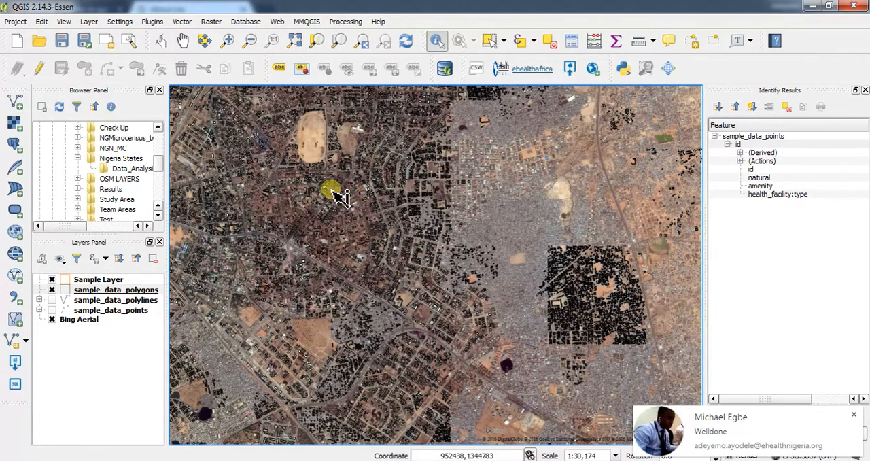
left_click_drag(481, 289, 414, 241)
left_click_drag(510, 246, 421, 236)
left_click_drag(350, 166, 407, 233)
left_click_drag(339, 259, 481, 267)
left_click_drag(288, 313, 490, 267)
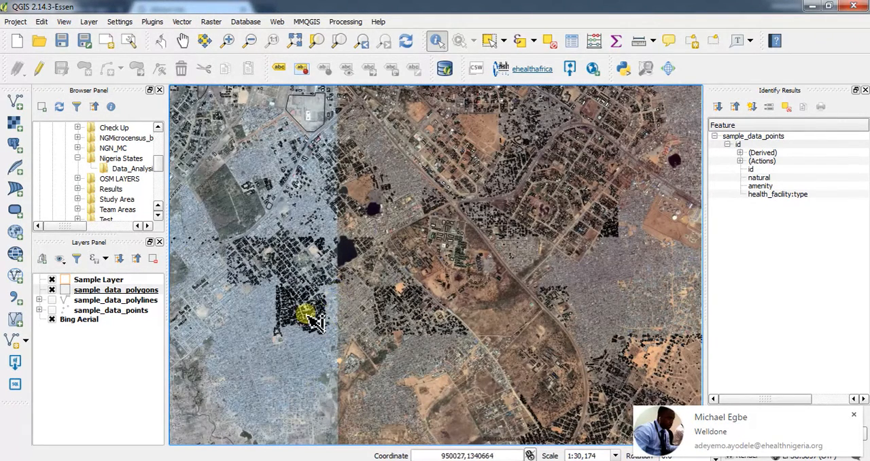
scroll(315, 320, "down", 1)
scroll(292, 326, "up", 1)
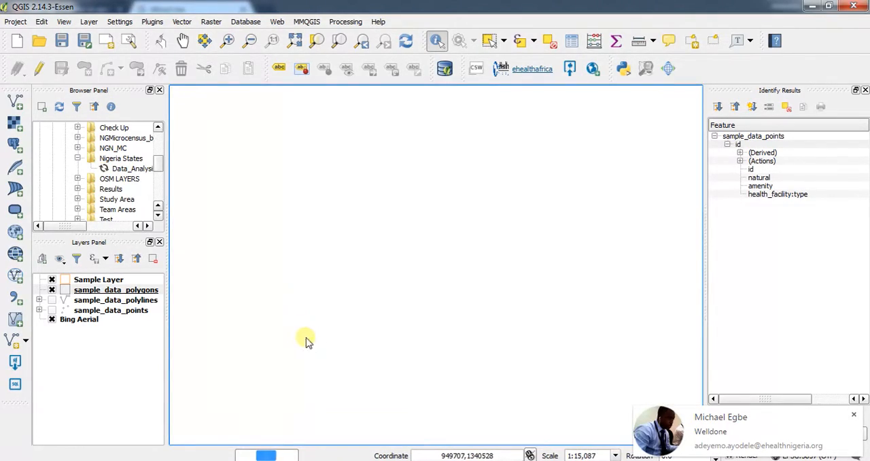
scroll(297, 302, "up", 1)
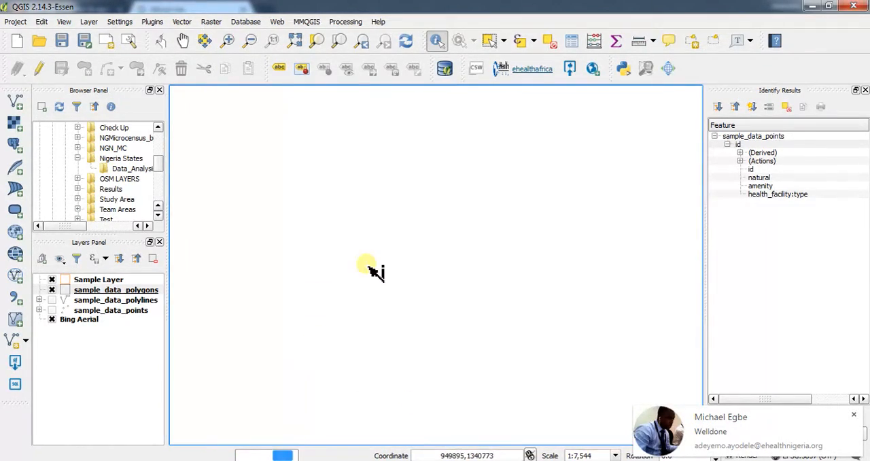